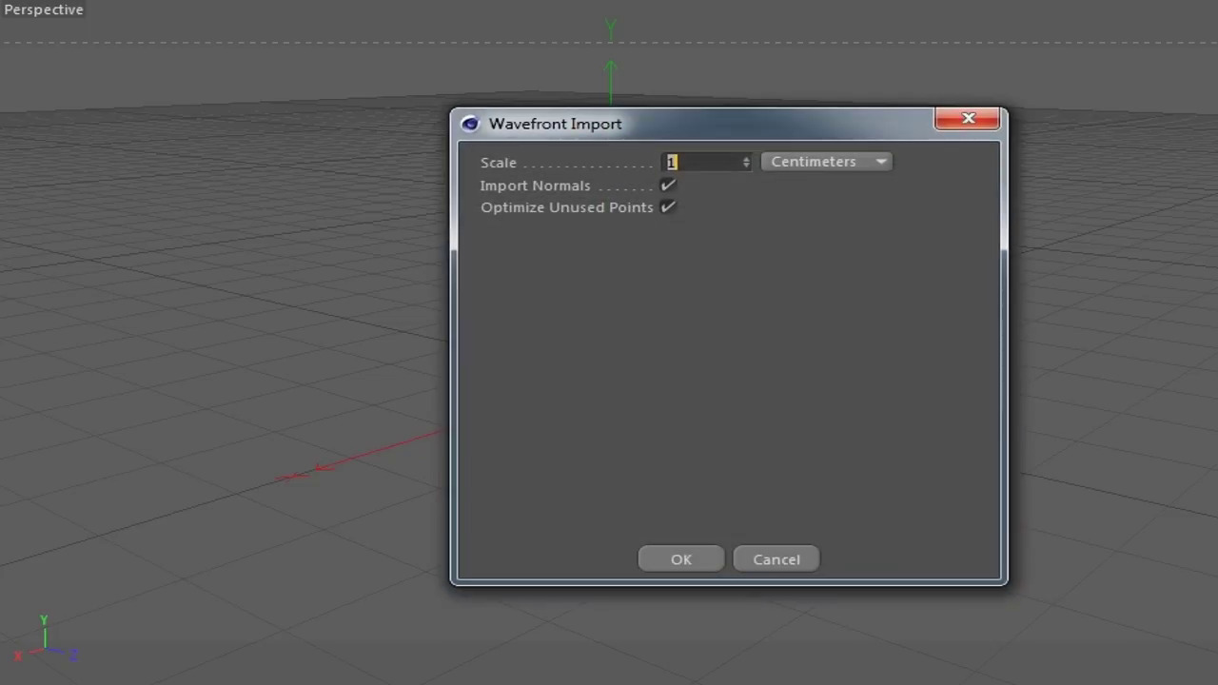
Step: Import the plant body OBJ model at scale 1 Centimeters
key(Return)
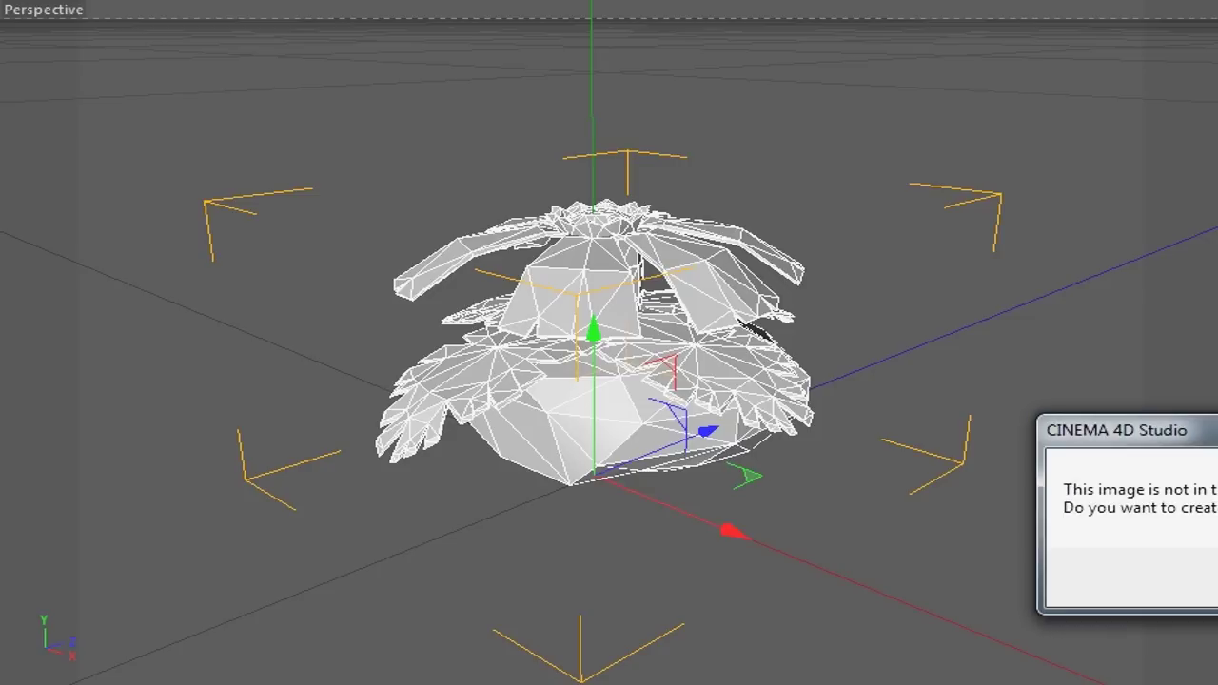
Step: Copy the Venusaur body's texture into the project, check the model, and import the next OBJ
key(Return)
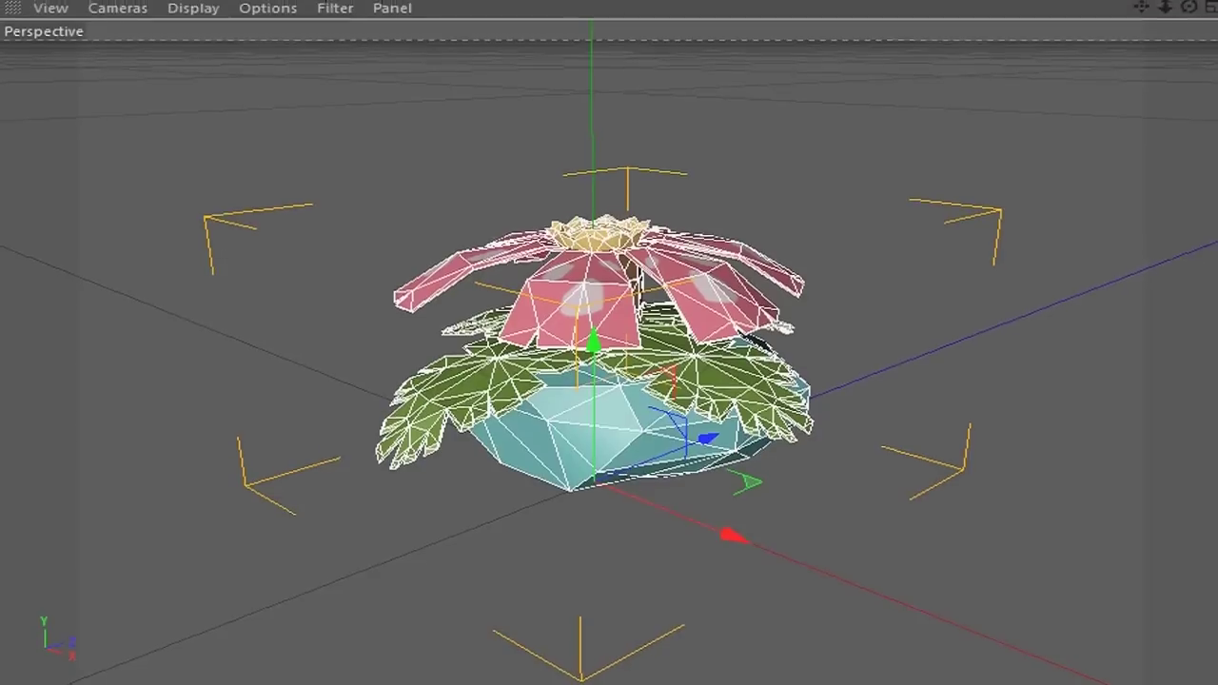
mouse_move(1189, 12)
mouse_down()
mouse_move(1122, 19)
mouse_move(1141, 14)
mouse_up()
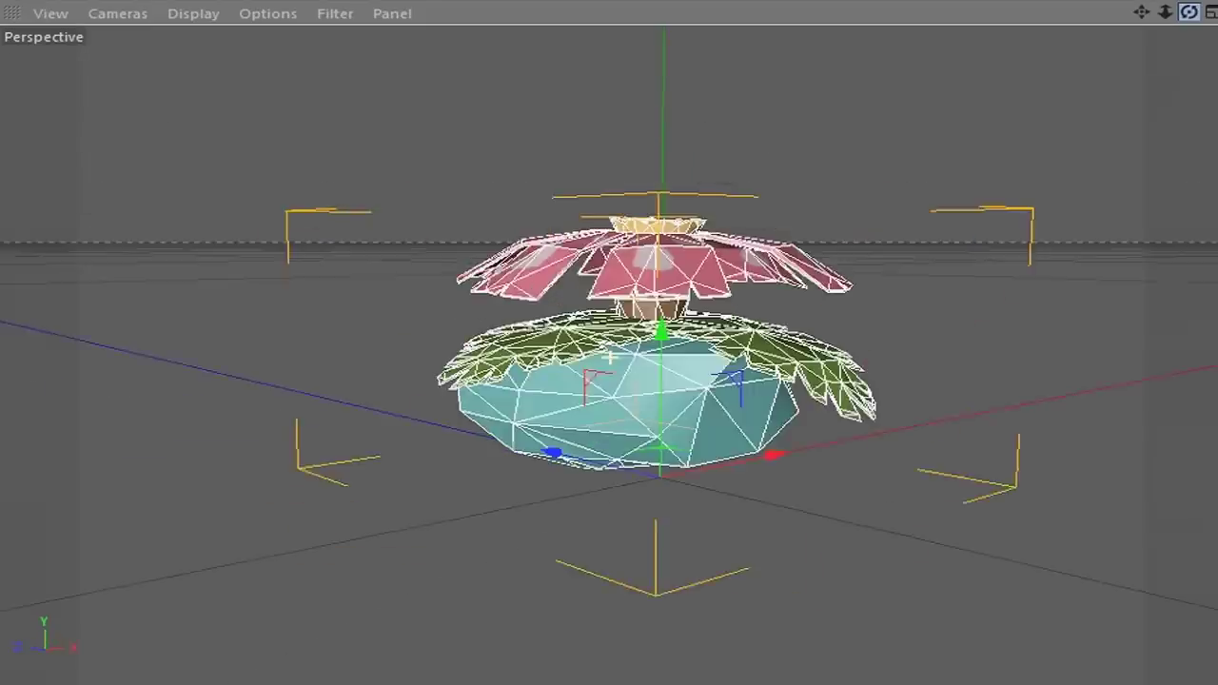
key(ctrl+shift+a)
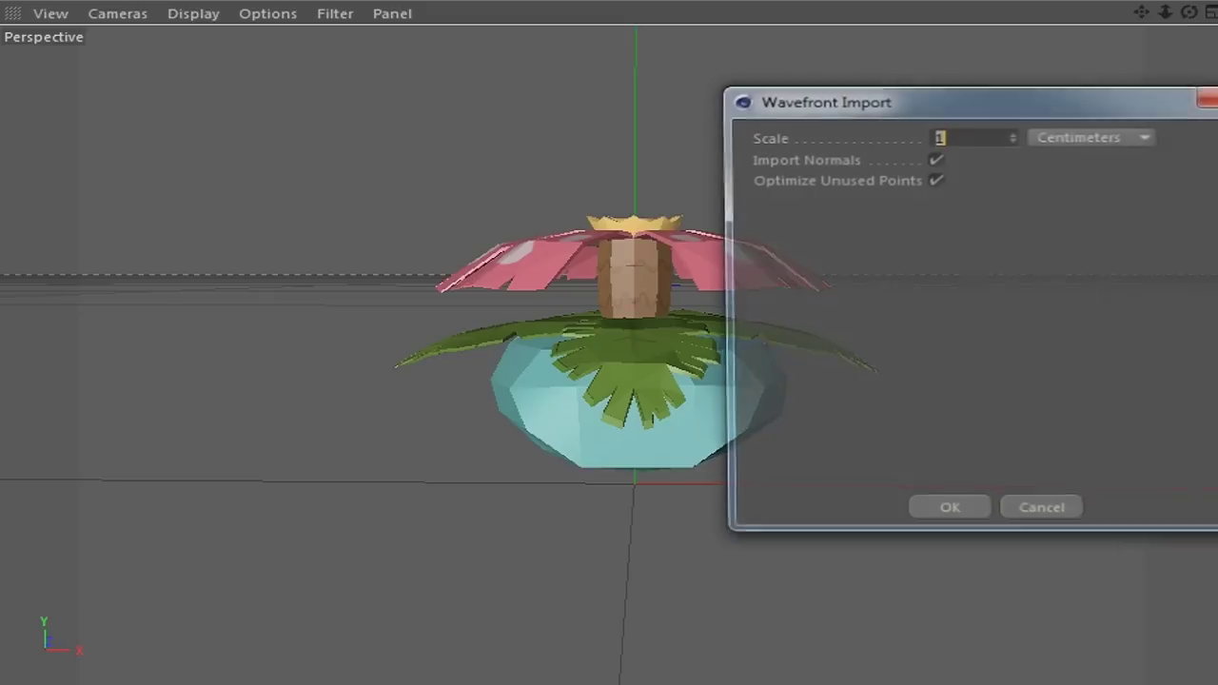
key(Return)
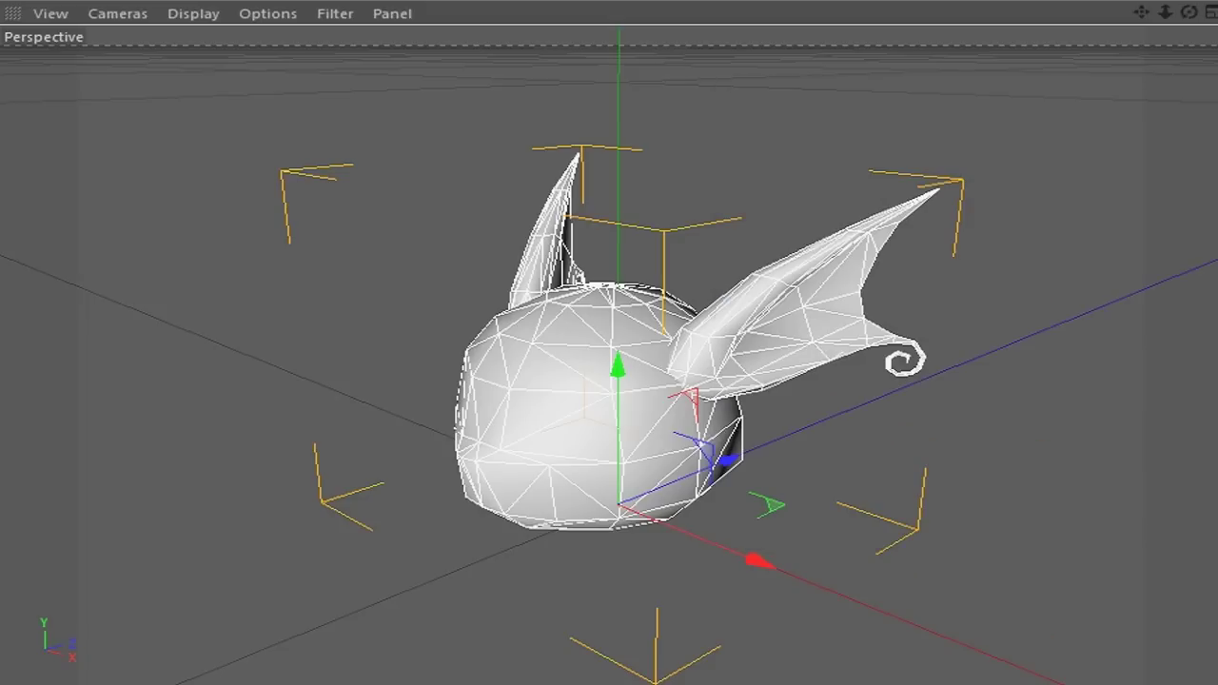
Step: Paste the textured orange head into the Venusaur body scene and move it in front of the body
key(Return)
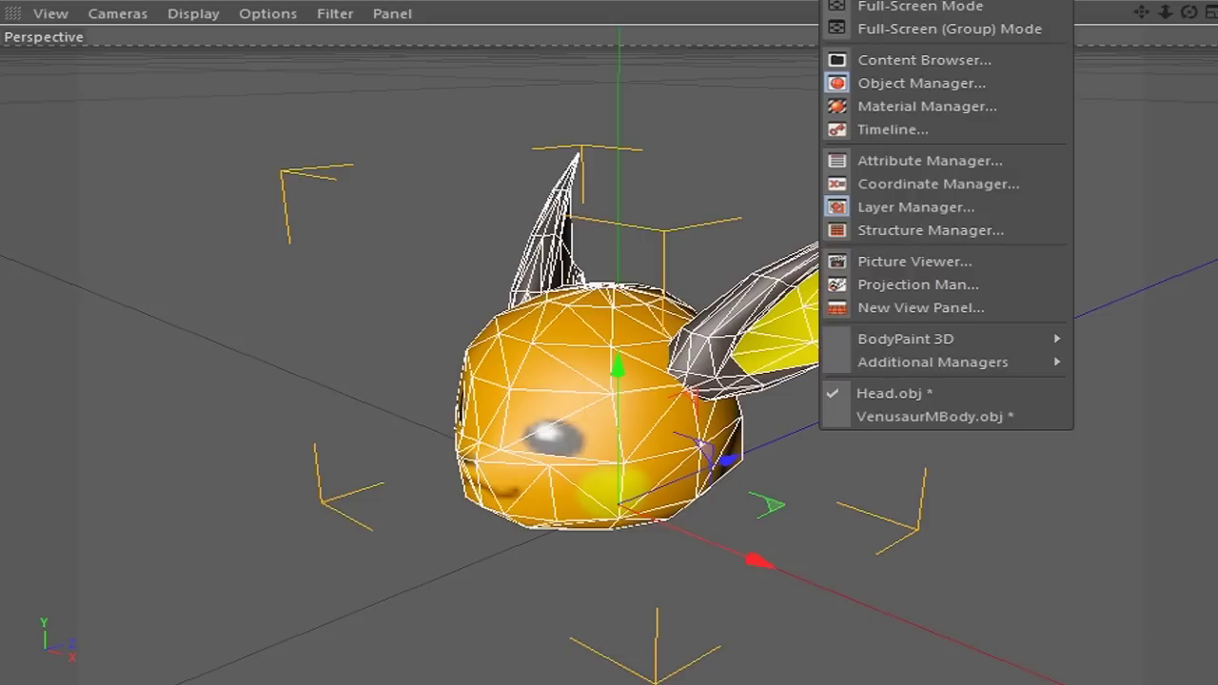
click(914, 416)
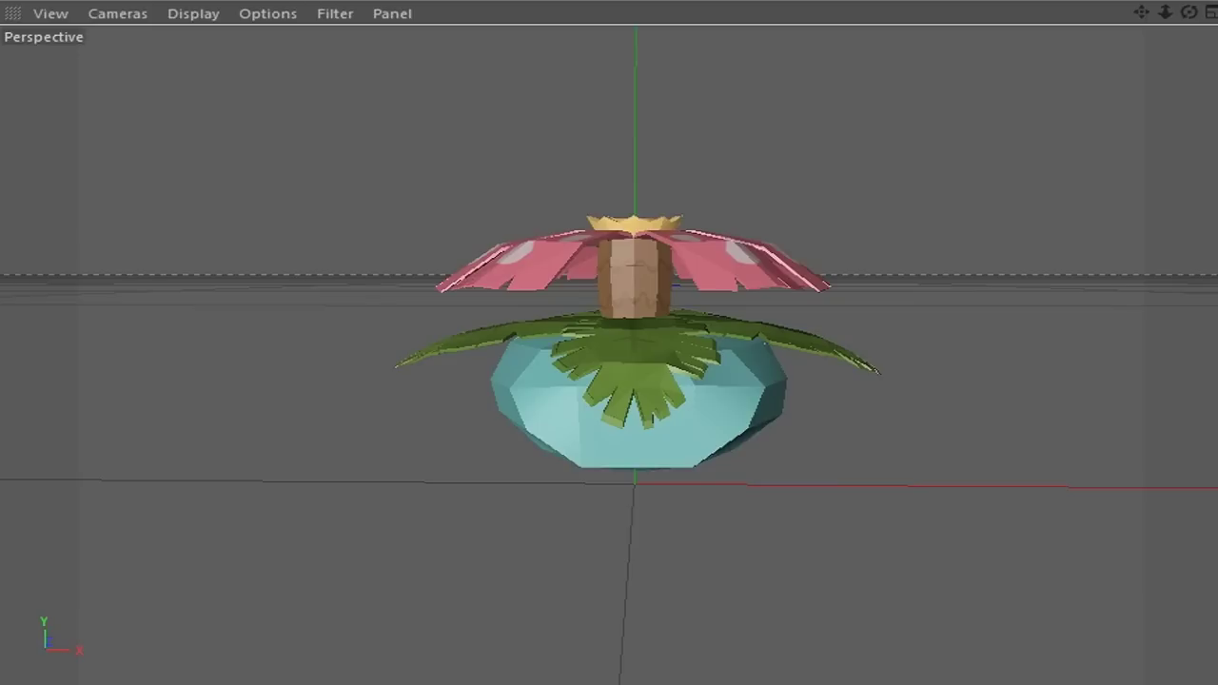
click(635, 447)
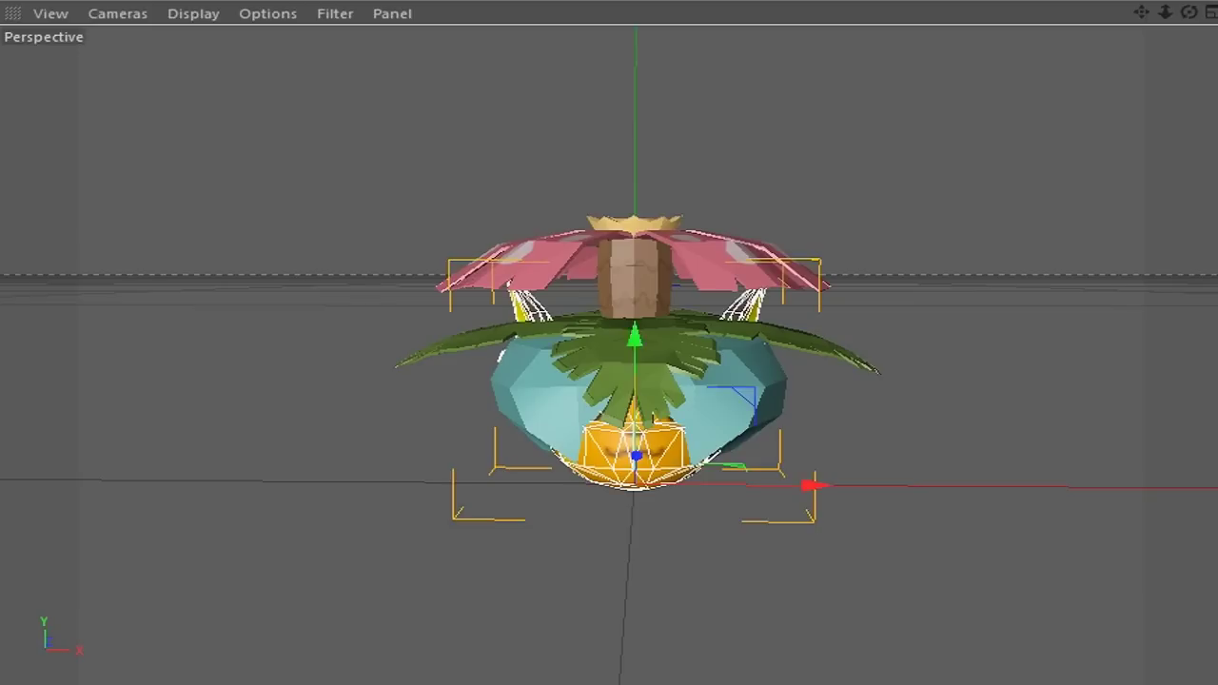
alt+drag(609, 353, 685, 380)
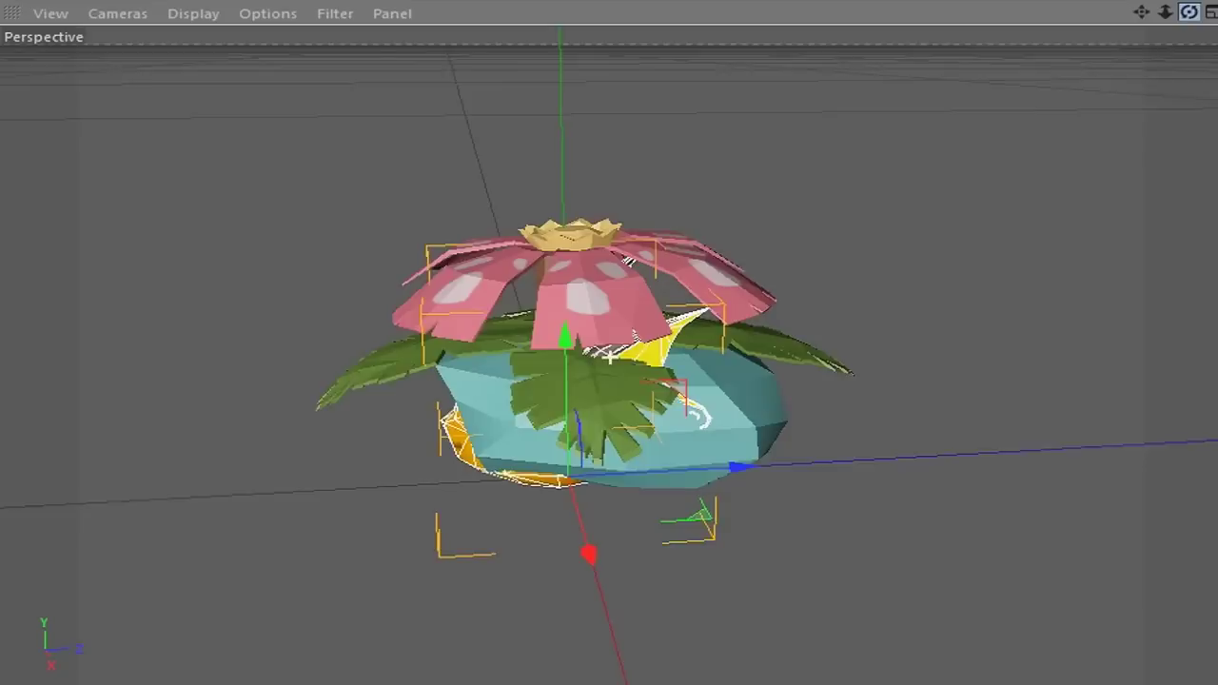
drag(740, 469, 577, 468)
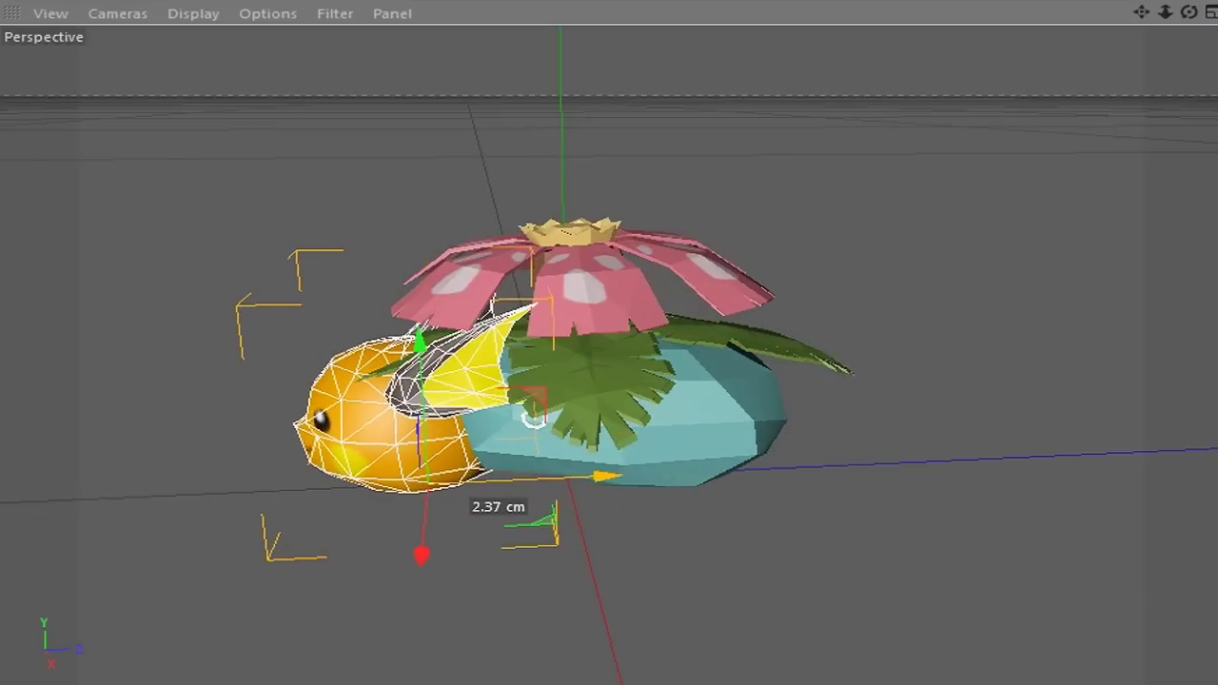
mouse_move(1189, 11)
mouse_down()
mouse_move(521, 276)
mouse_move(519, 256)
mouse_up()
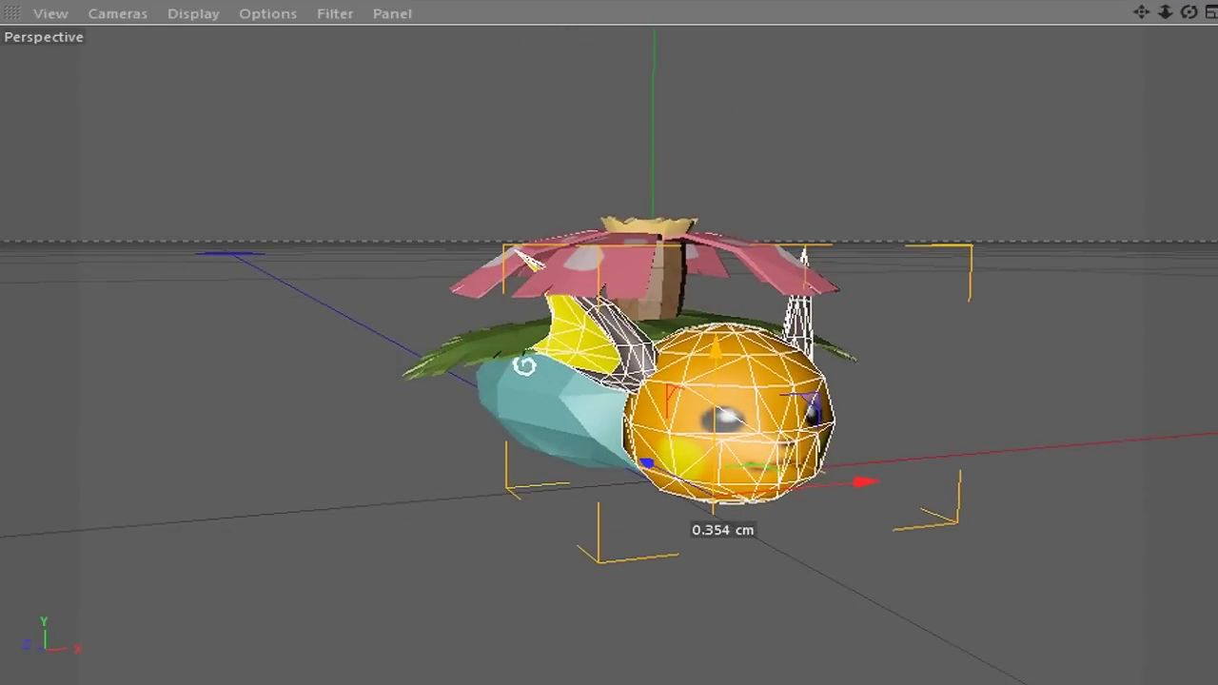
drag(524, 366, 669, 357)
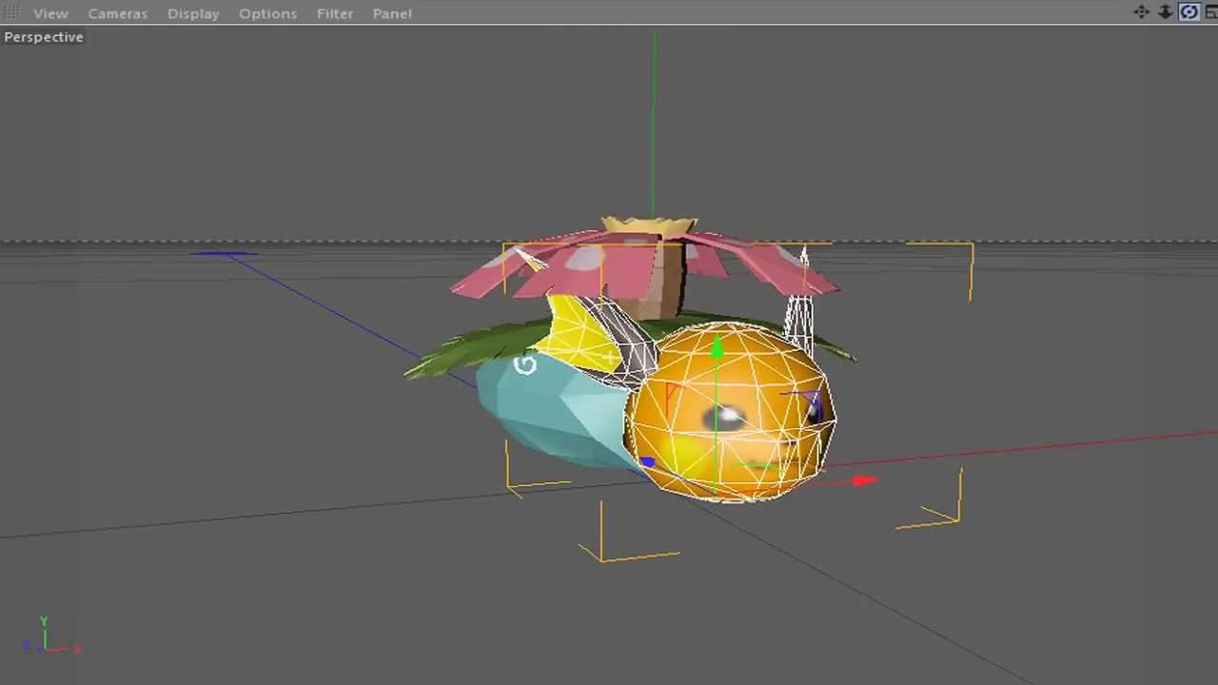
mouse_move(669, 357)
alt+mouse_down()
mouse_move(611, 358)
mouse_move(656, 340)
mouse_move(609, 358)
alt+mouse_up()
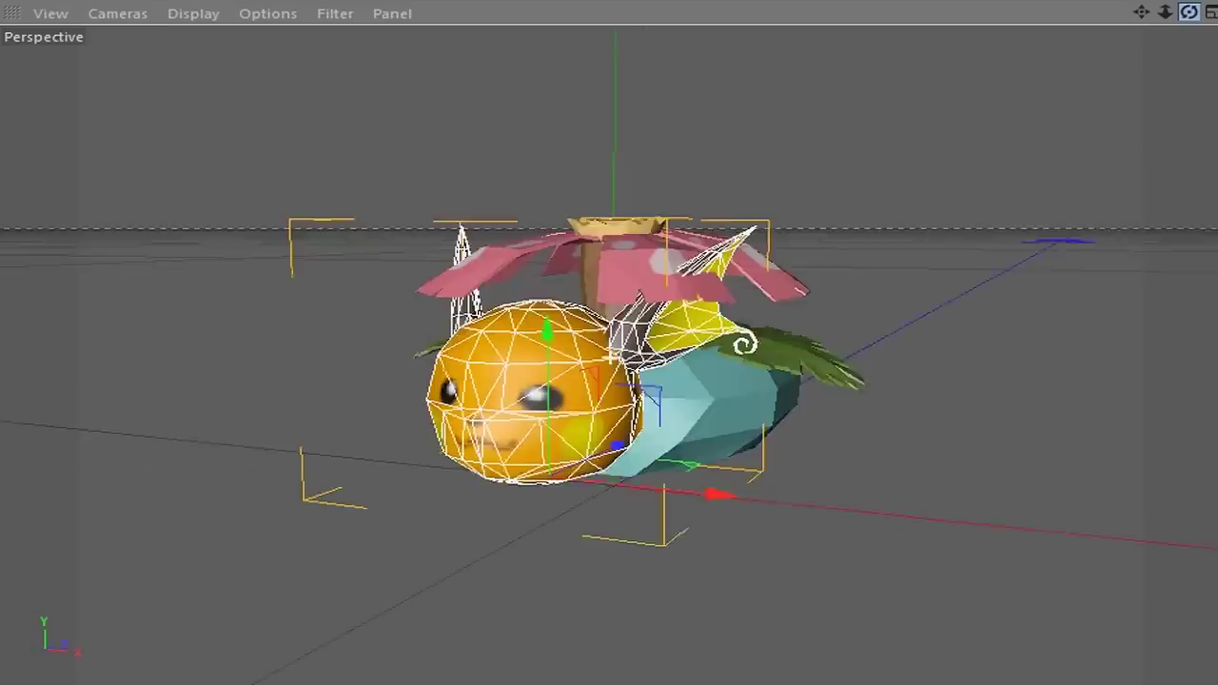
key(ctrl+shift+a)
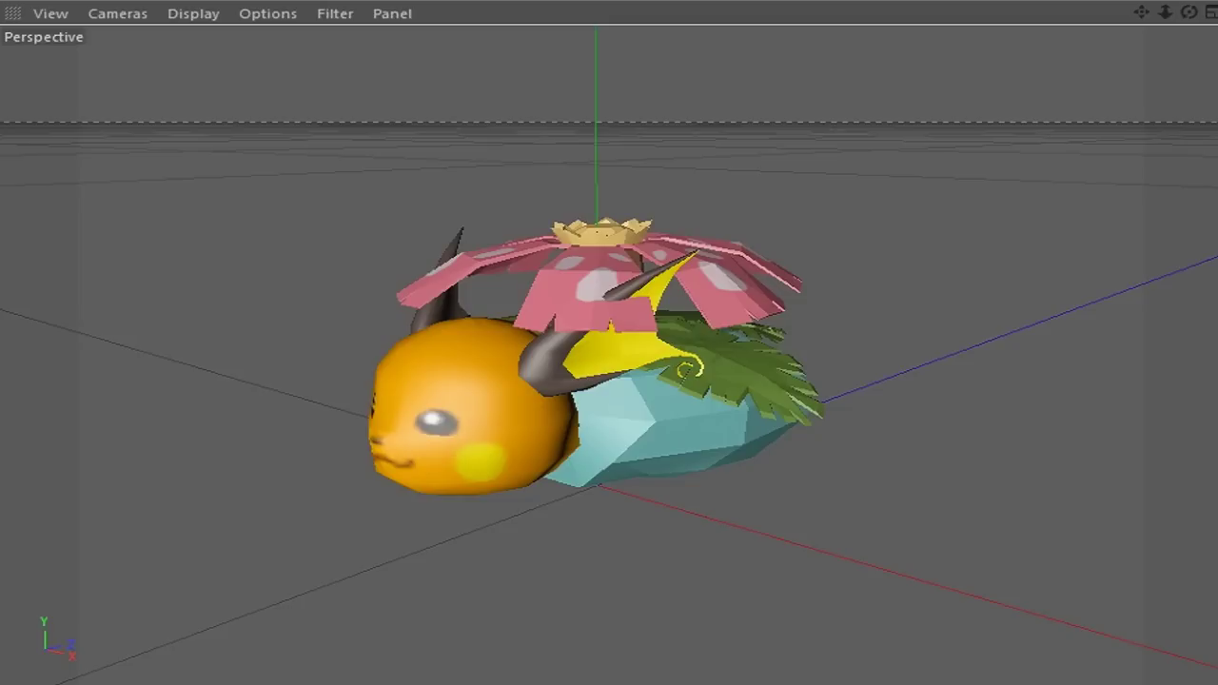
Step: Import the clawed left-hand mesh with its texture and paste it into the Venusaur scene
click(995, 558)
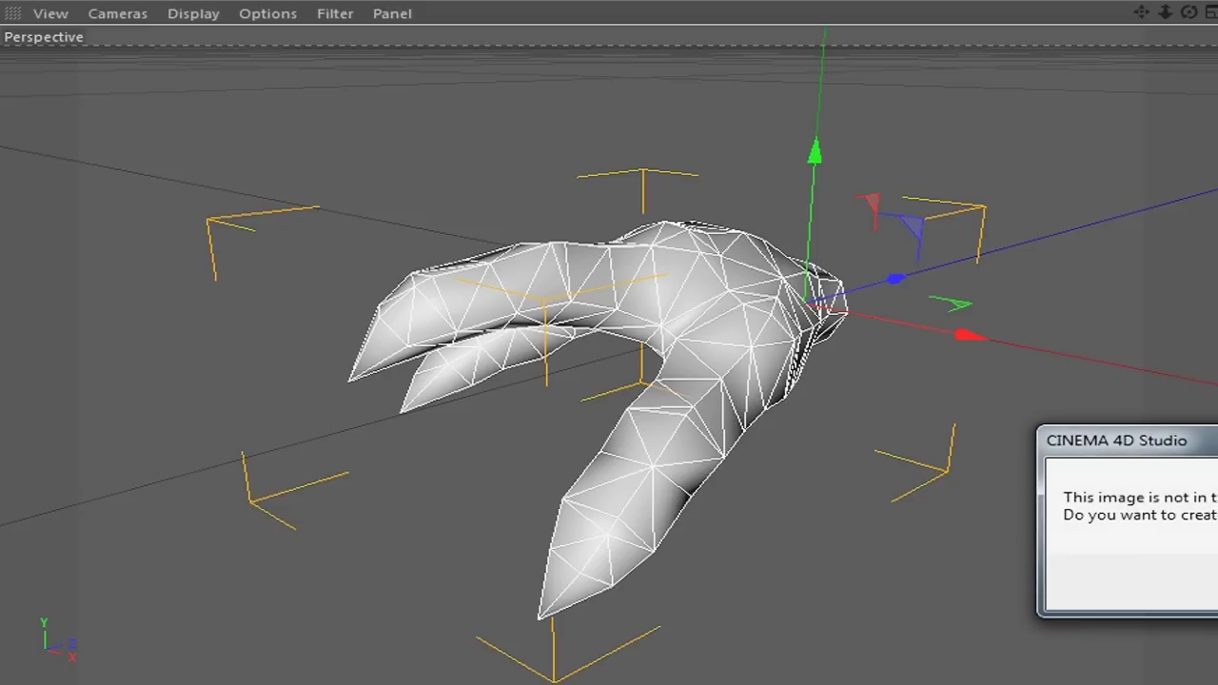
key(Return)
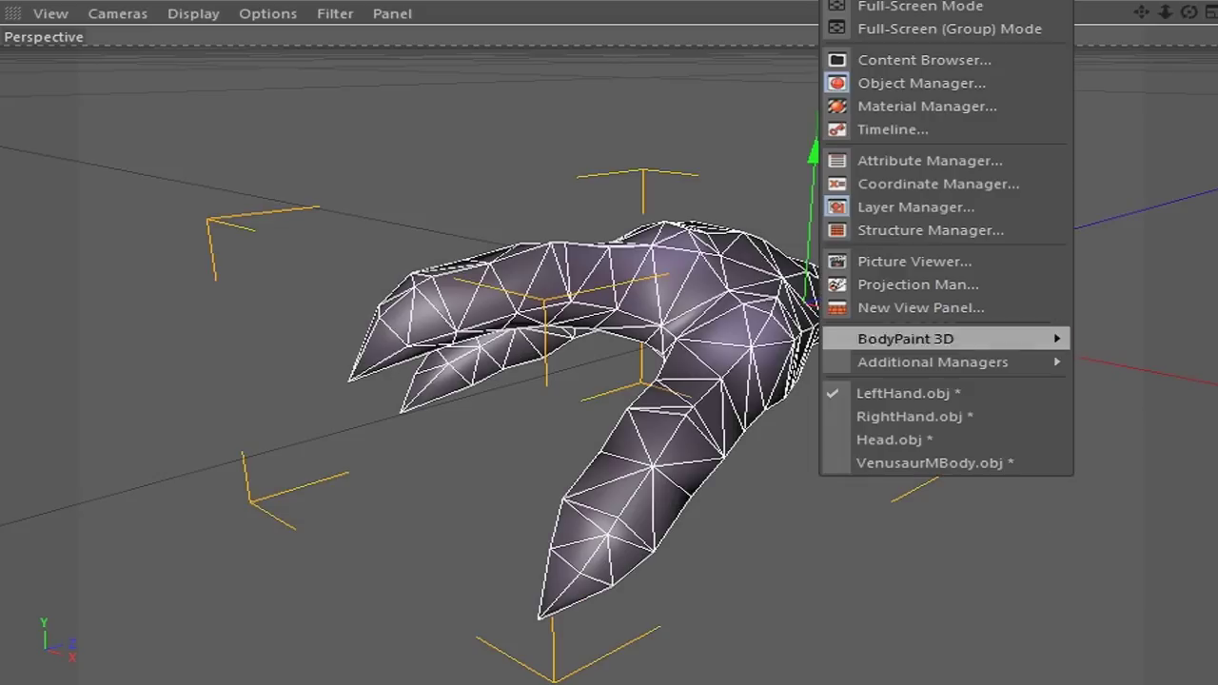
click(928, 462)
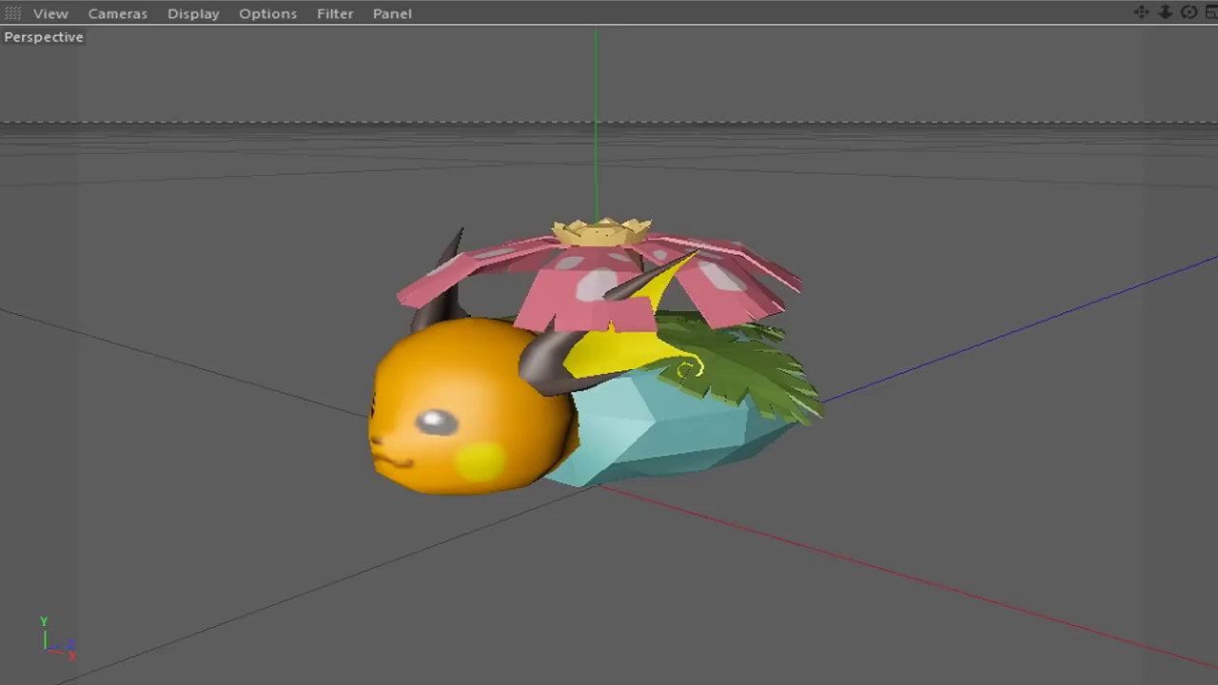
key(ctrl+v)
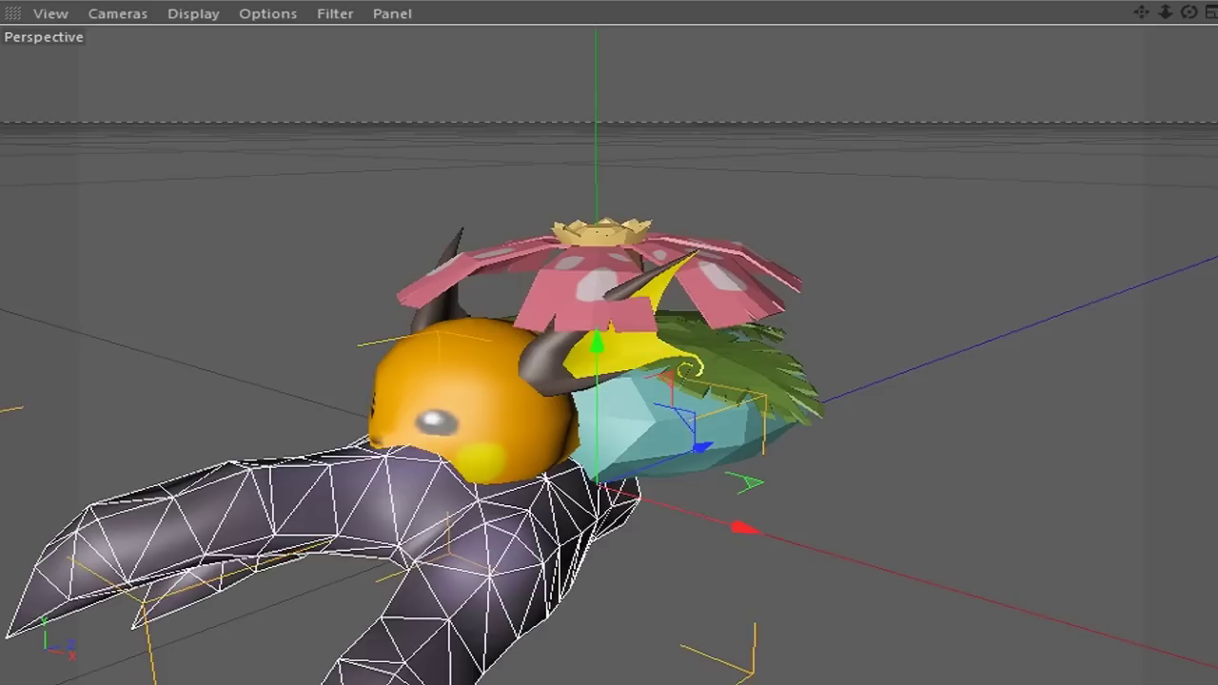
Step: Position the hand to the right of the head, raising it up toward the body
drag(1188, 11, 1123, 13)
mouse_move(654, 466)
mouse_down()
mouse_move(638, 505)
mouse_move(603, 505)
mouse_move(780, 489)
mouse_move(880, 438)
mouse_up()
drag(1188, 11, 1008, 13)
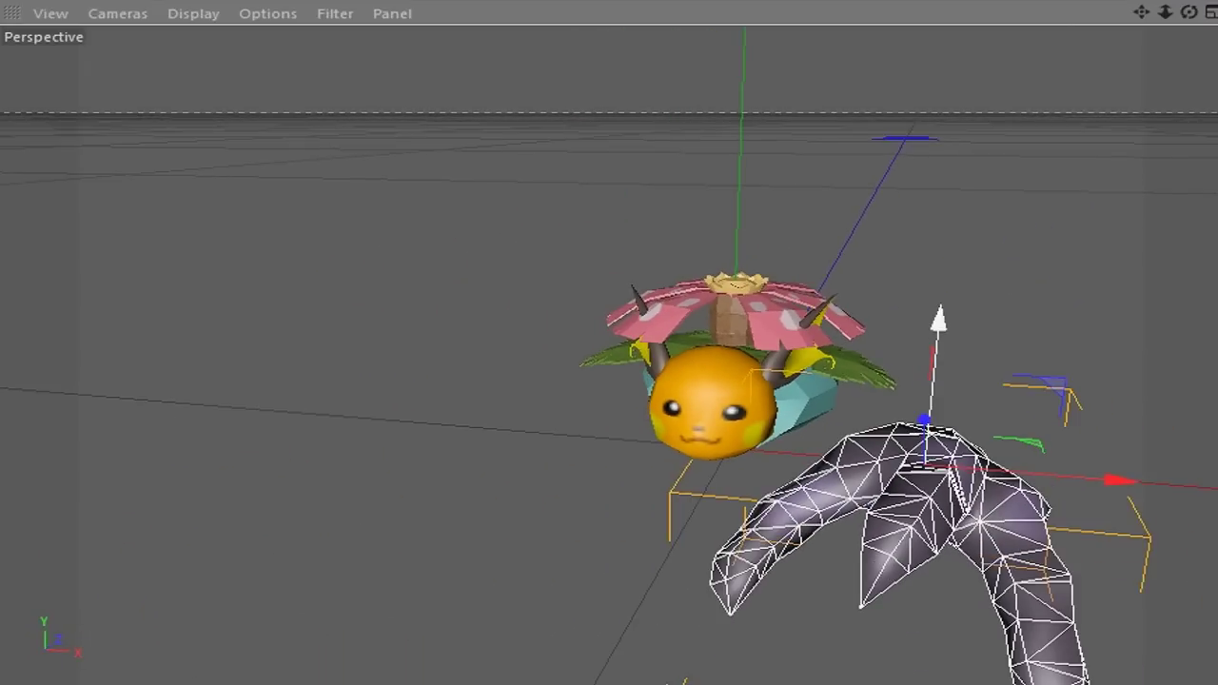
drag(932, 447, 901, 444)
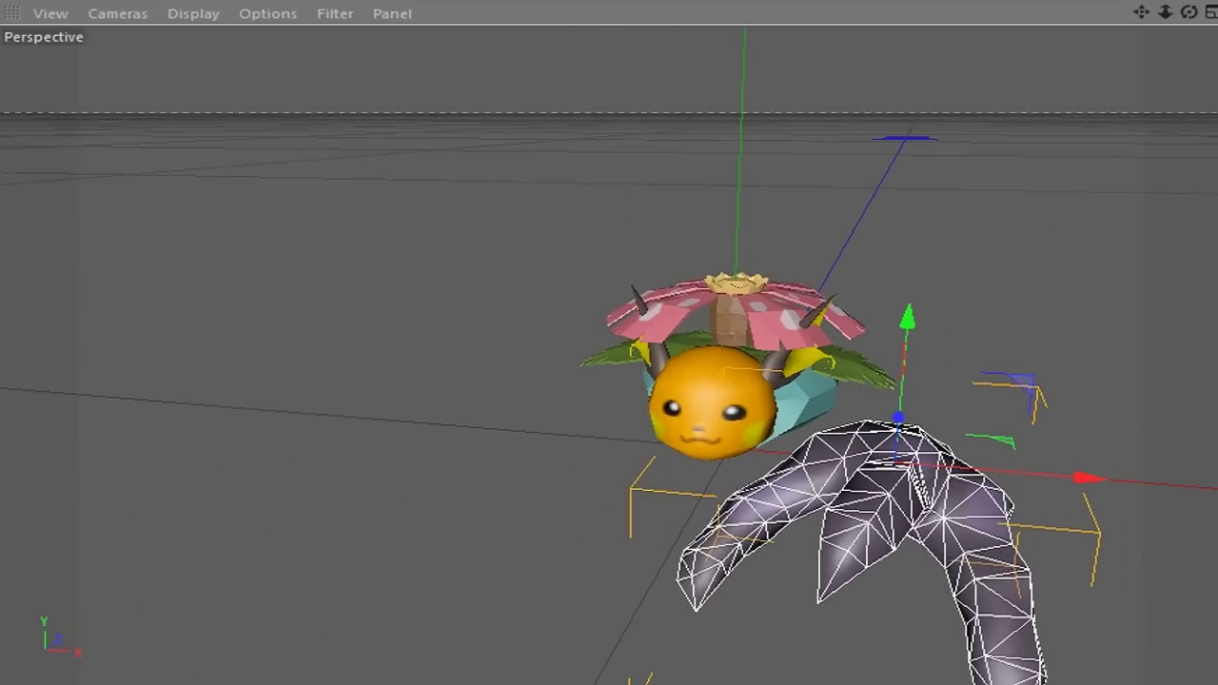
drag(1189, 11, 1122, 13)
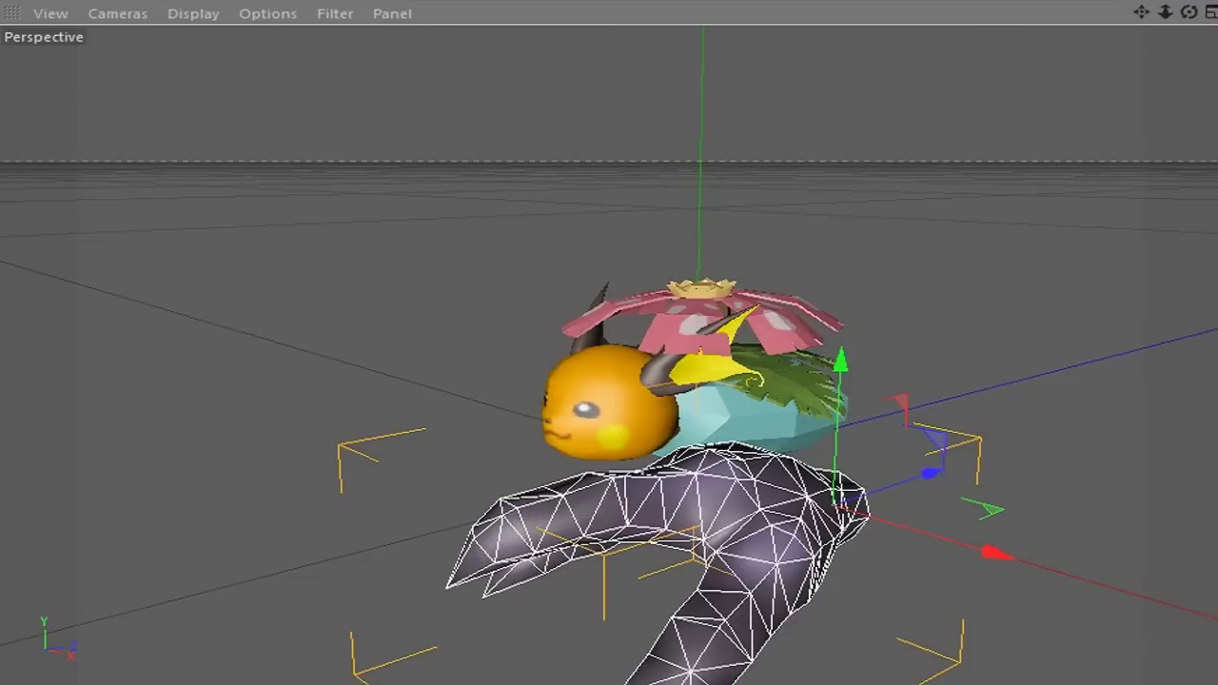
drag(839, 533, 843, 485)
drag(1189, 12, 1142, 14)
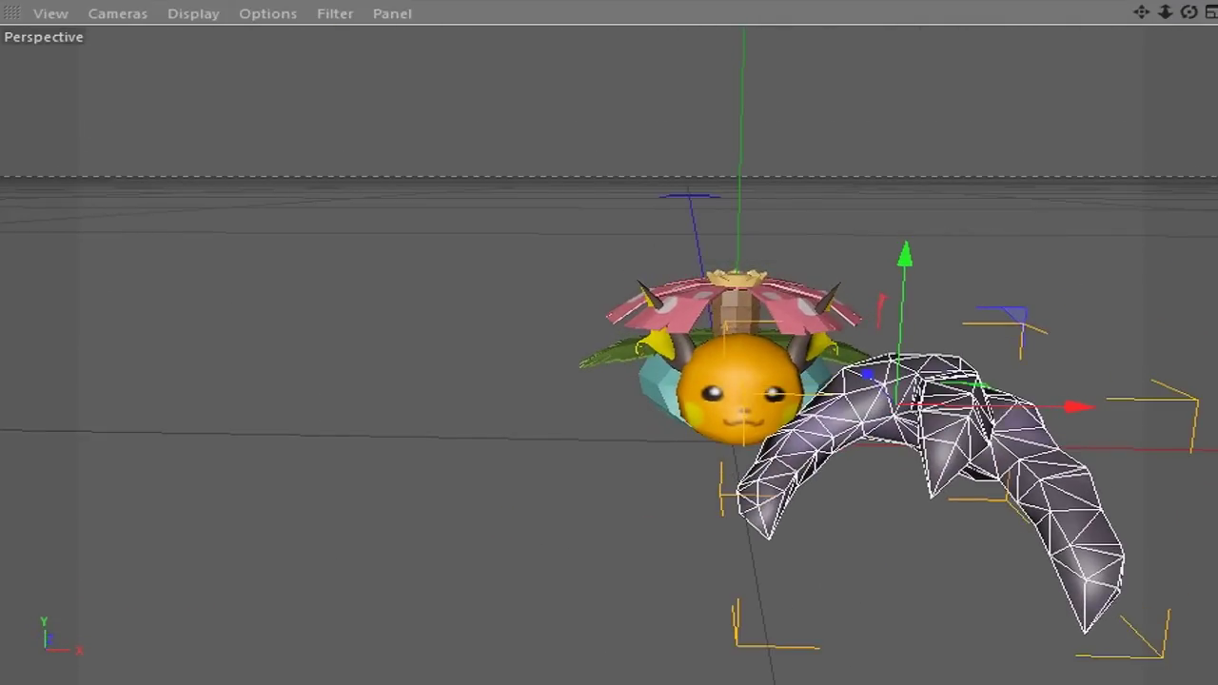
click(856, 2)
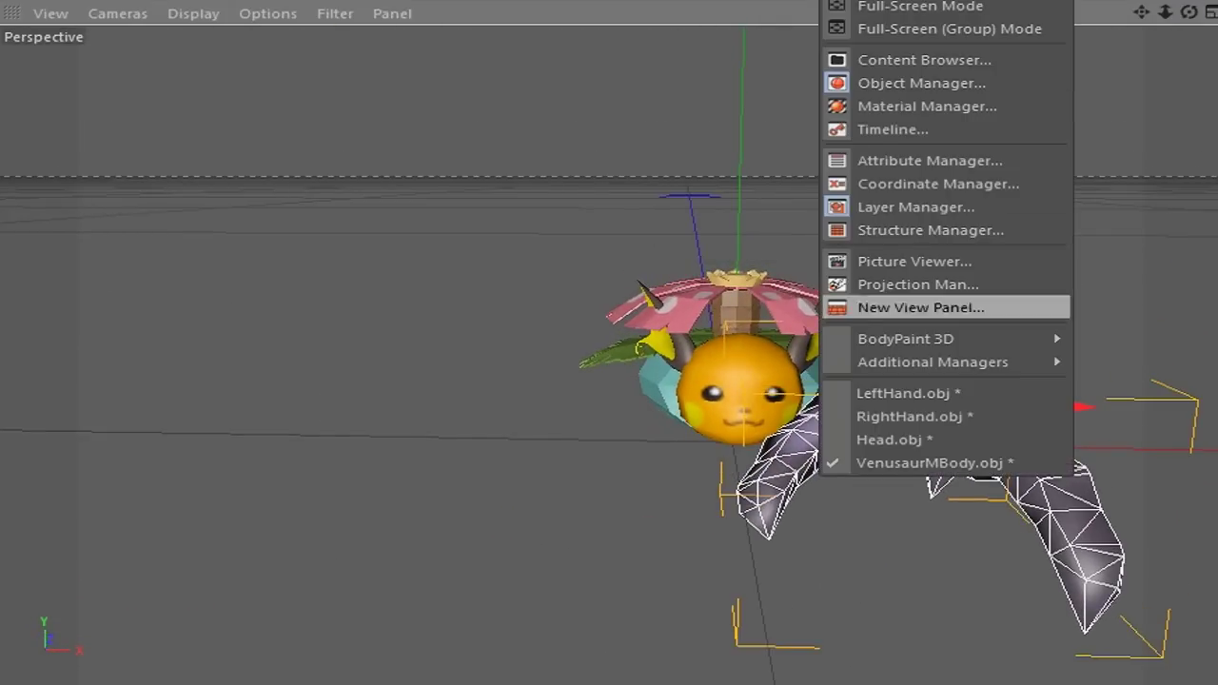
Step: Import the right-hand claw with its texture copied and inspect the parts in the chimera scene
click(909, 416)
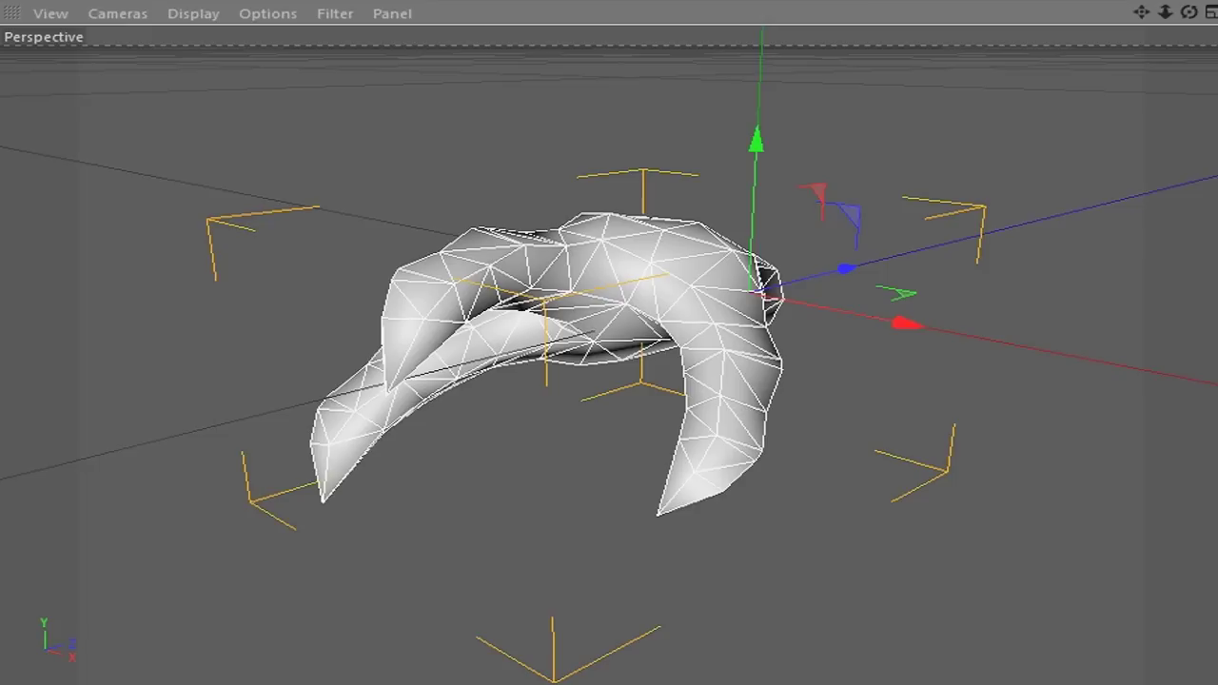
key(Return)
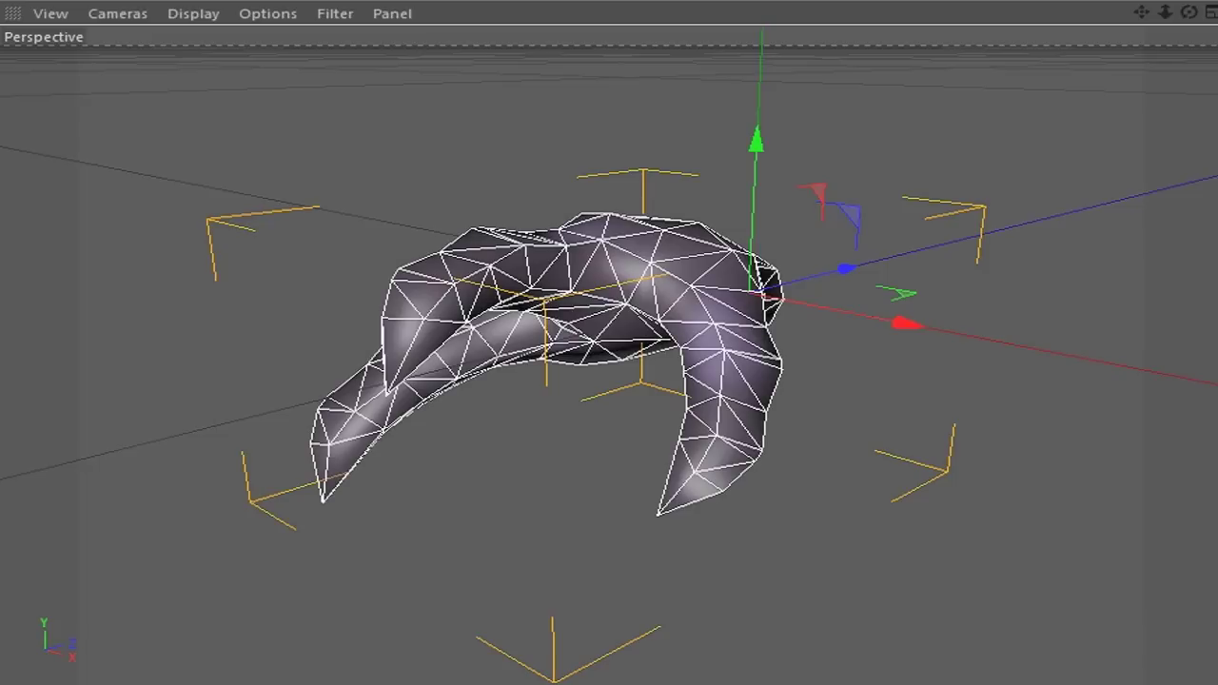
click(904, 438)
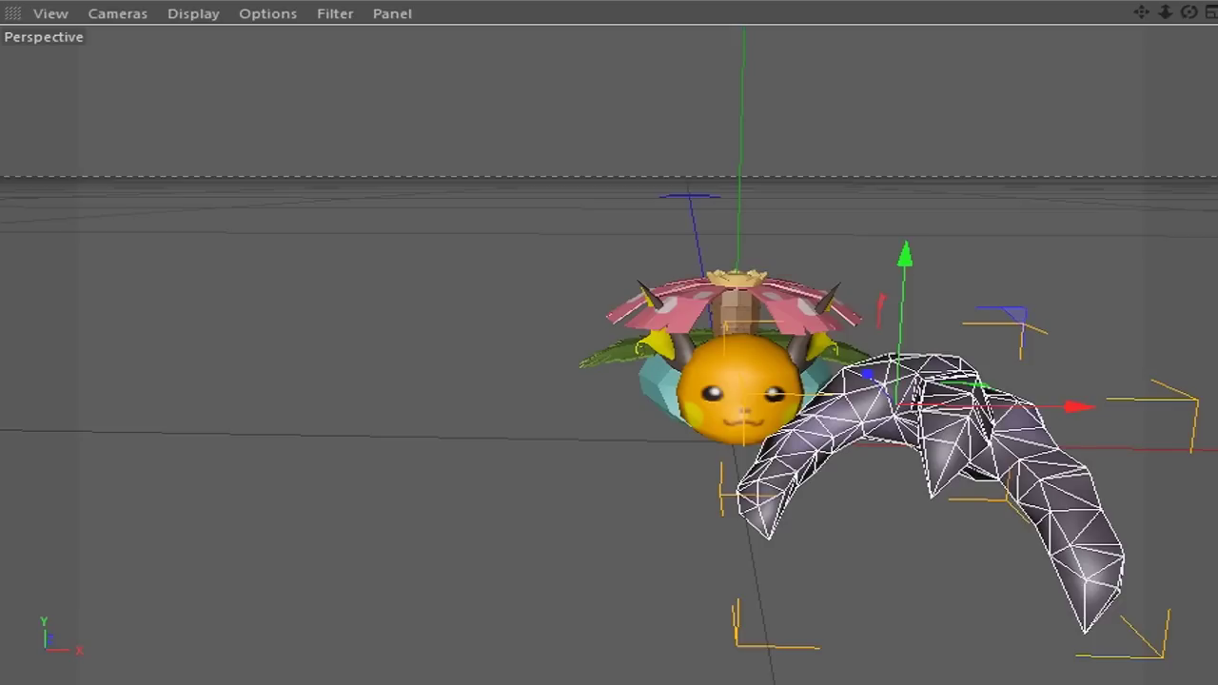
click(733, 305)
click(741, 386)
click(1046, 514)
key(ctrl+shift+a)
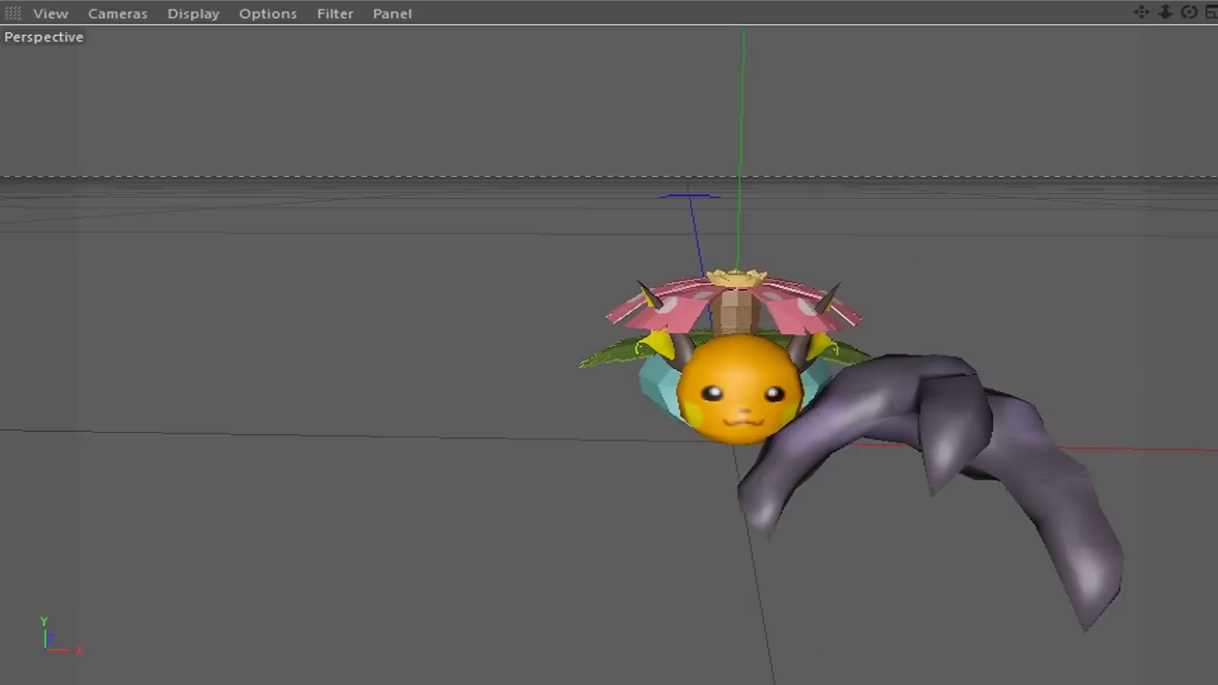
Step: Paste the right-hand claw into the body scene, move it left, then delete that attempt
click(914, 413)
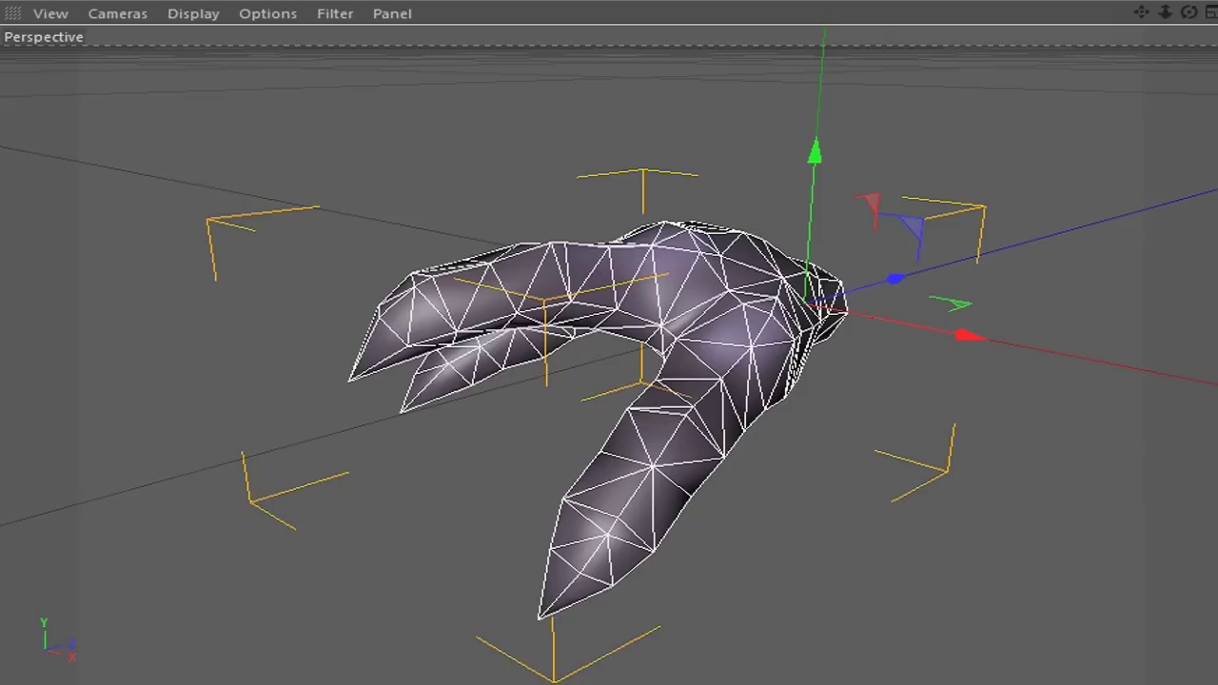
click(913, 463)
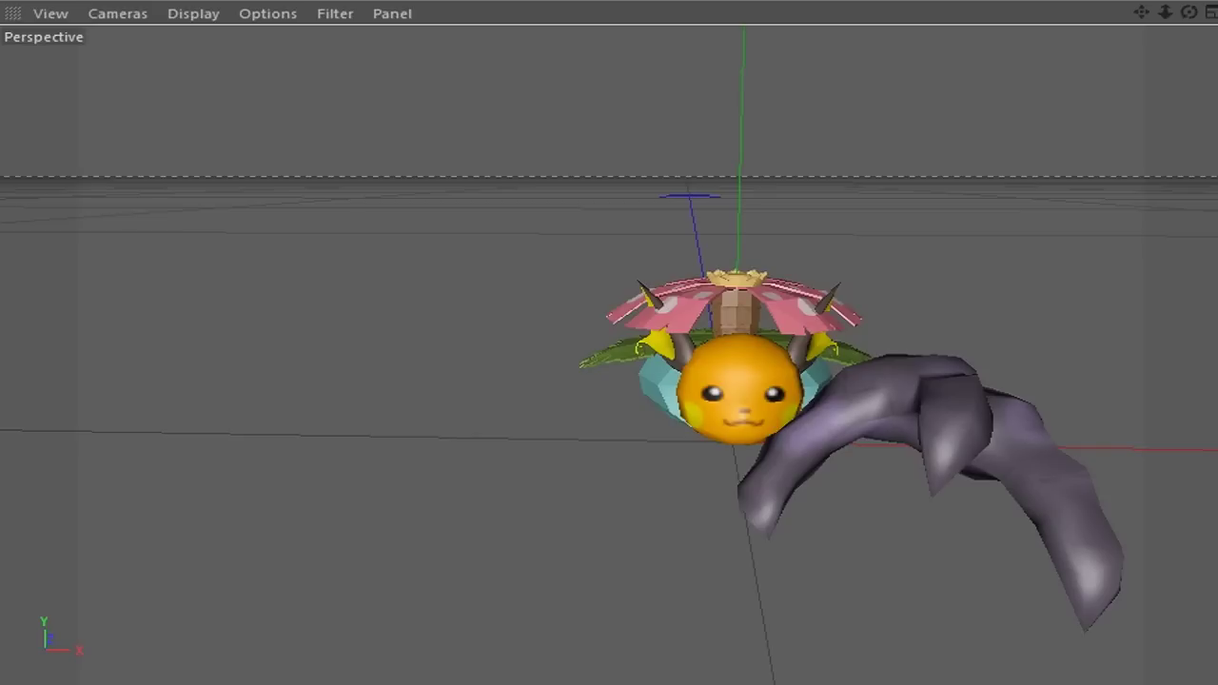
key(ctrl+v)
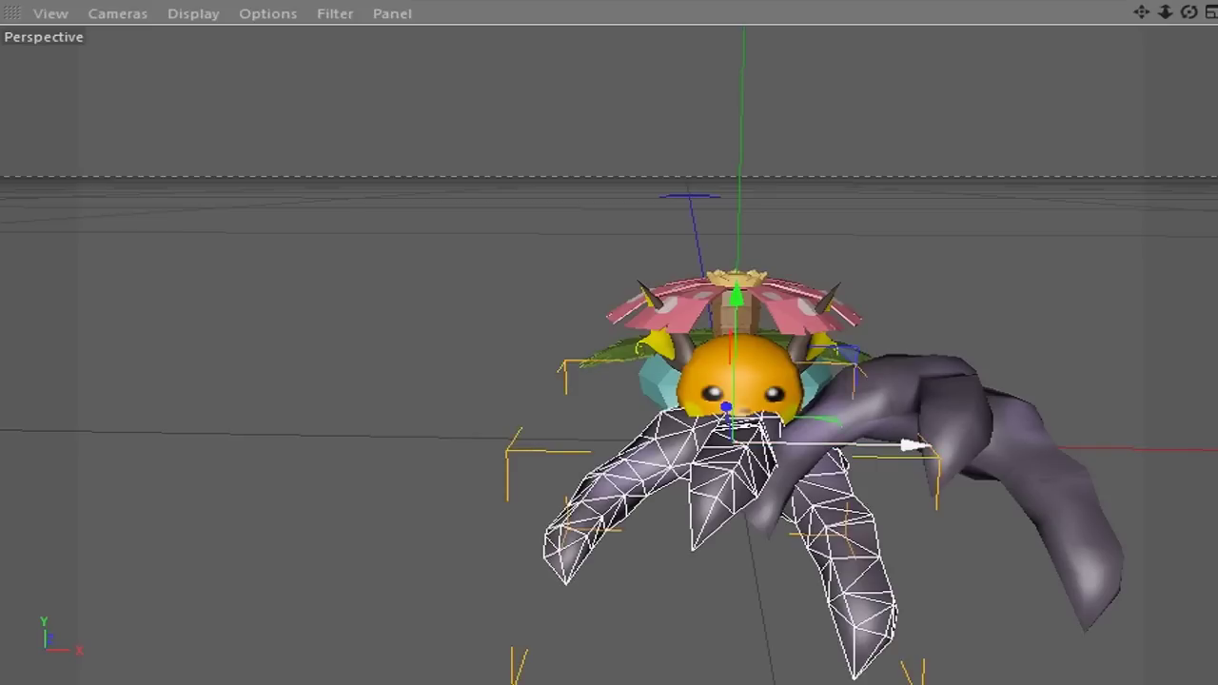
drag(732, 447, 547, 437)
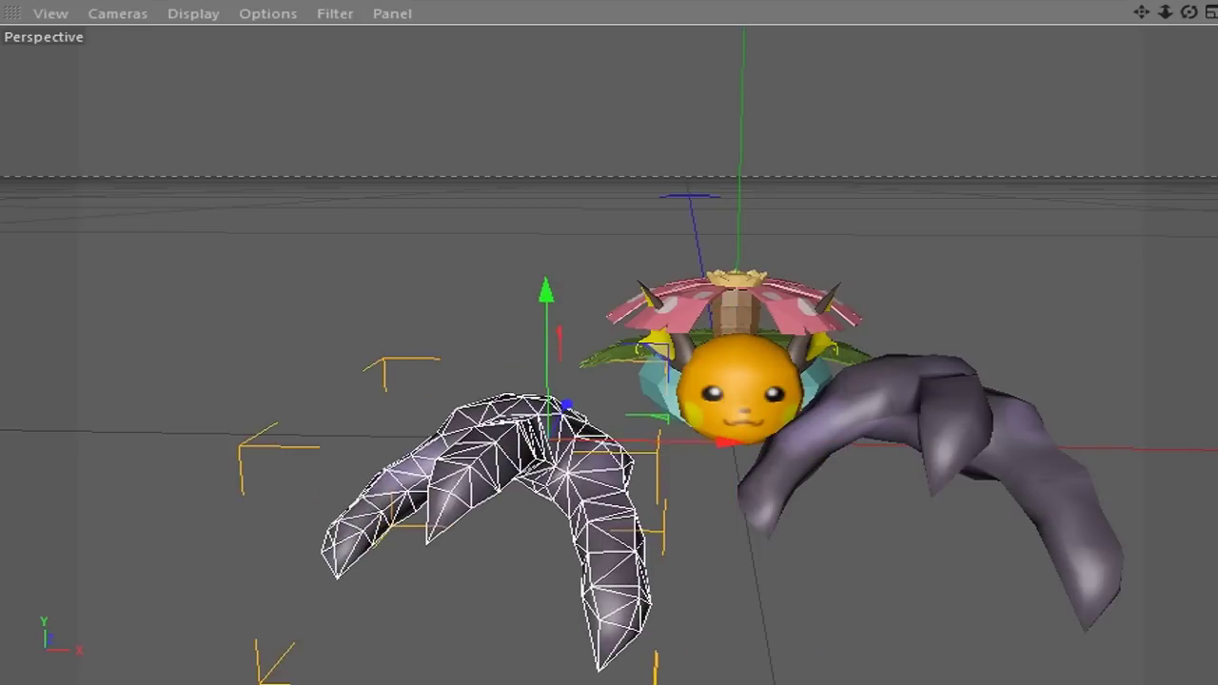
key(Delete)
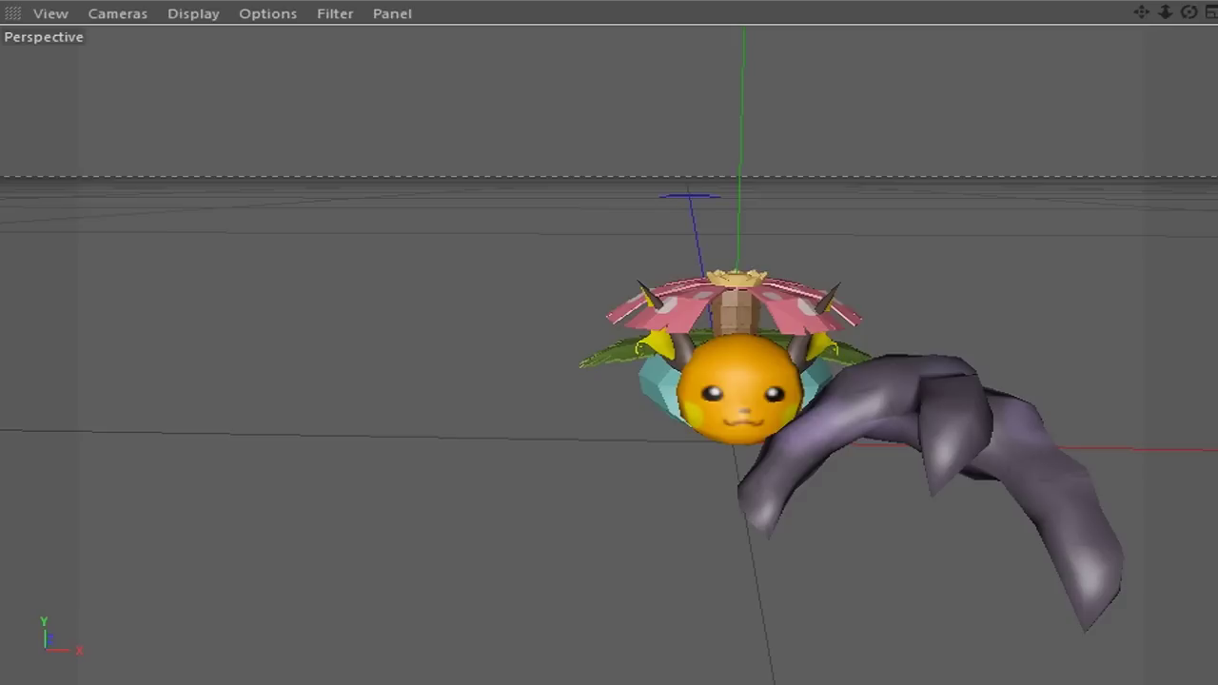
Step: Paste the claw again and place it on the body's left side, checking it from the front
click(847, 1)
click(903, 412)
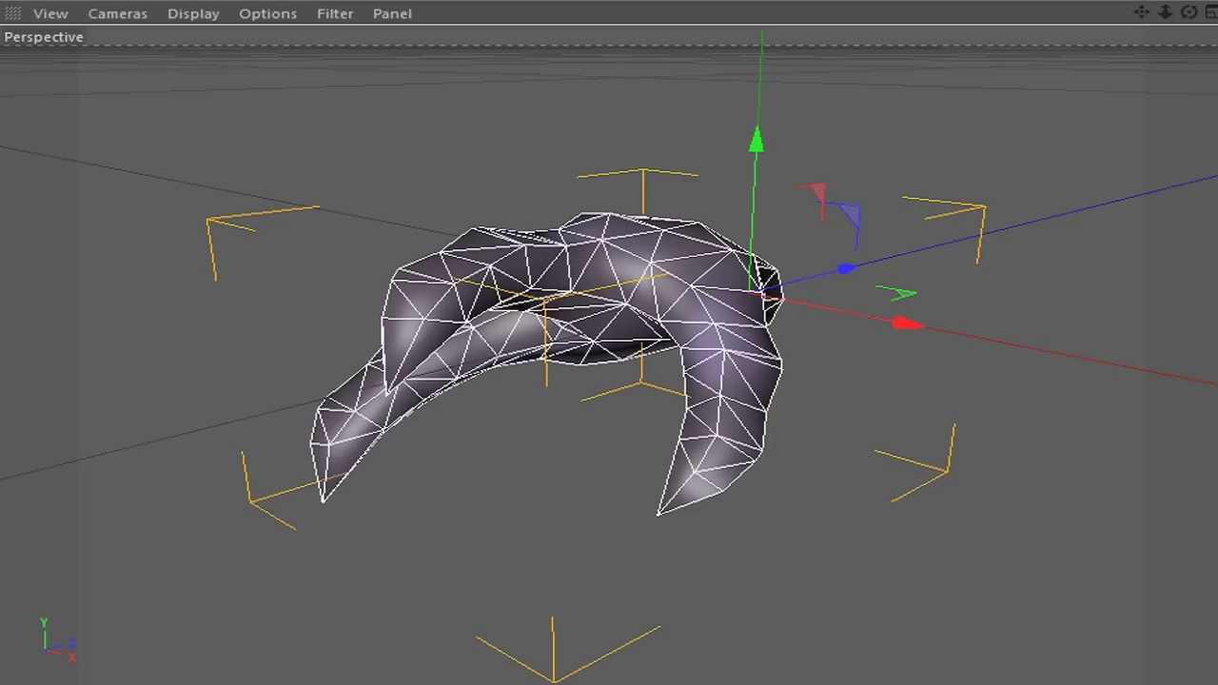
click(846, 2)
click(904, 462)
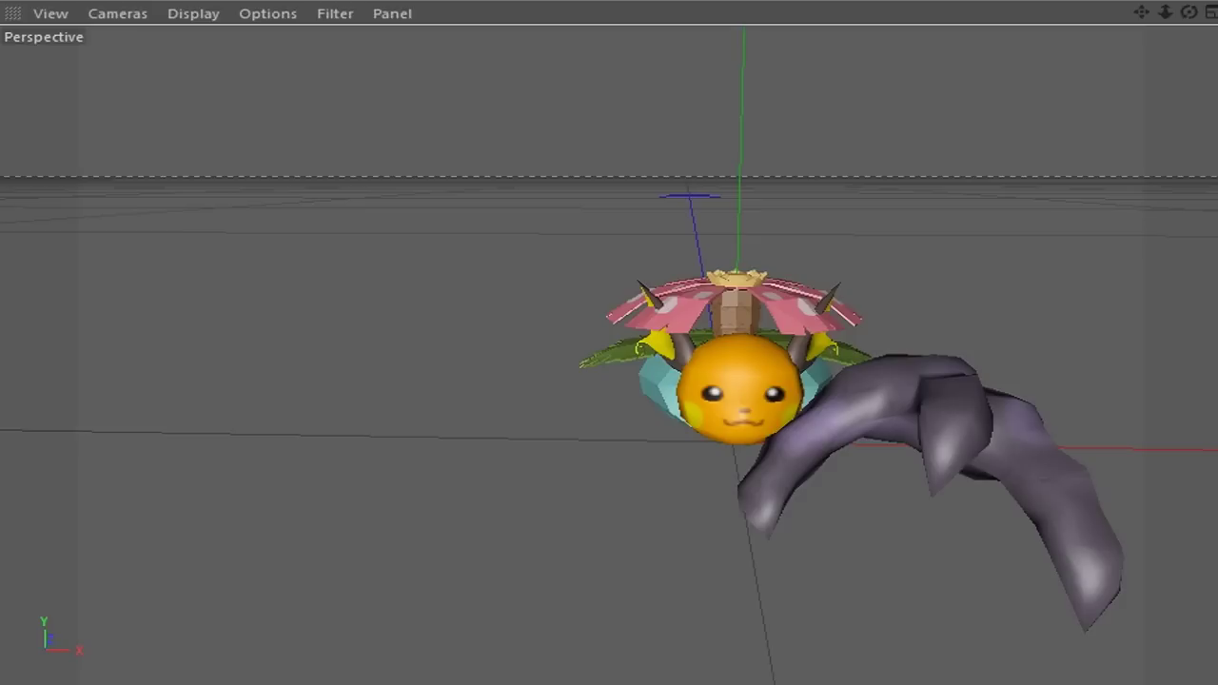
key(ctrl+v)
mouse_move(908, 442)
mouse_down()
mouse_move(537, 437)
mouse_move(564, 439)
mouse_up()
drag(1188, 11, 1142, 38)
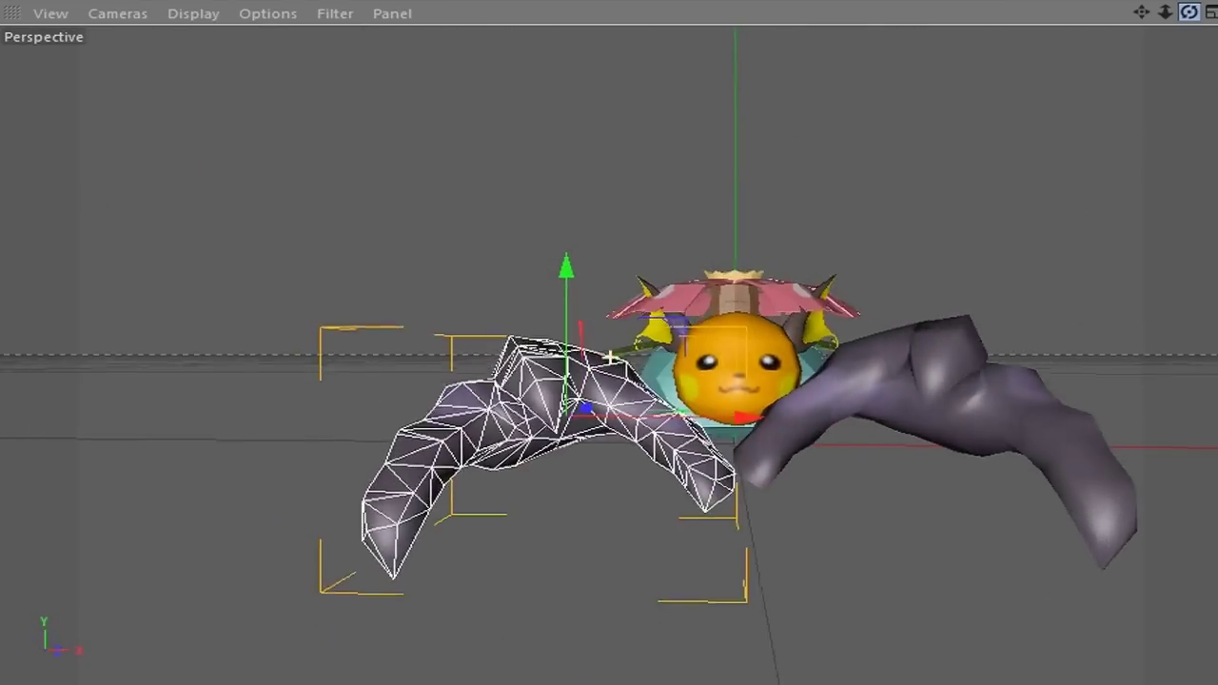
drag(1188, 11, 1142, 38)
key(ctrl+shift+a)
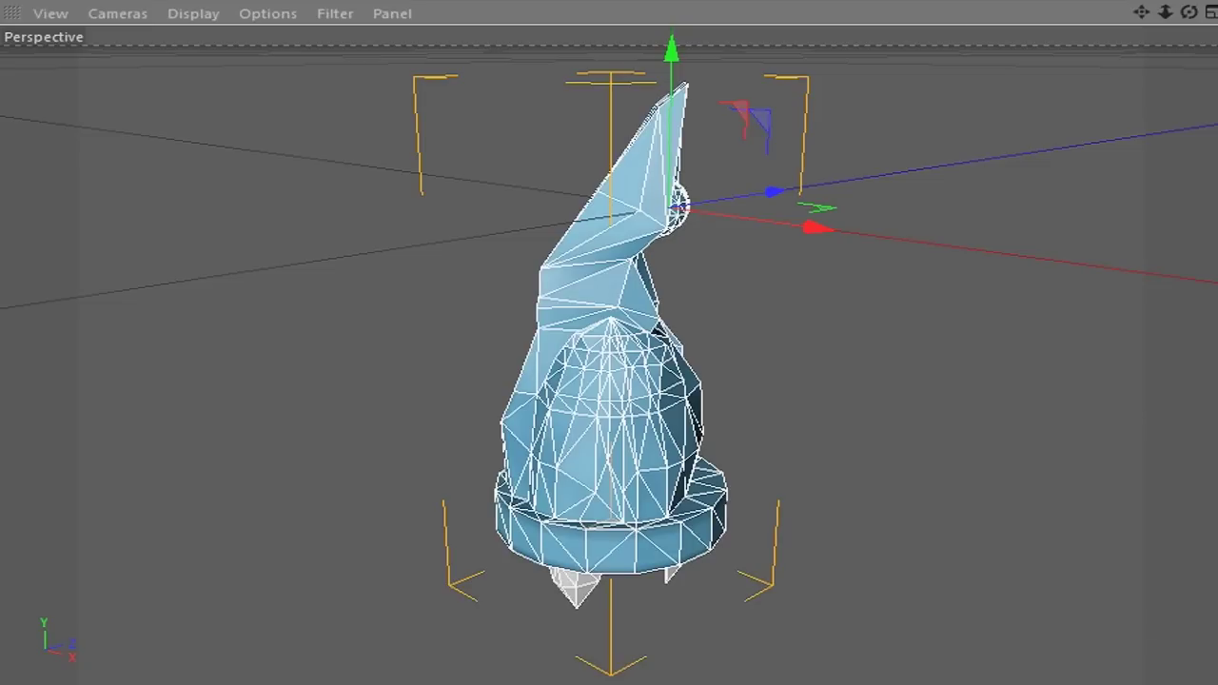
Step: Return from the FrontRightLeg document to the VenusaurMBody scene
click(942, 0)
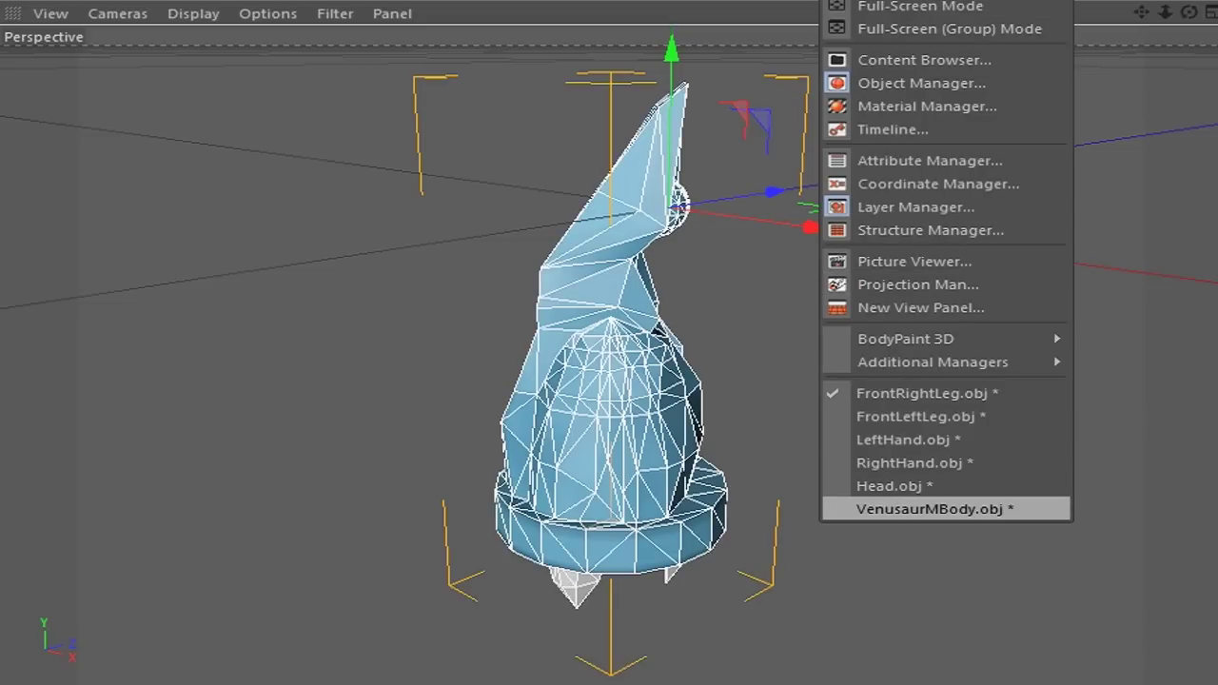
click(932, 509)
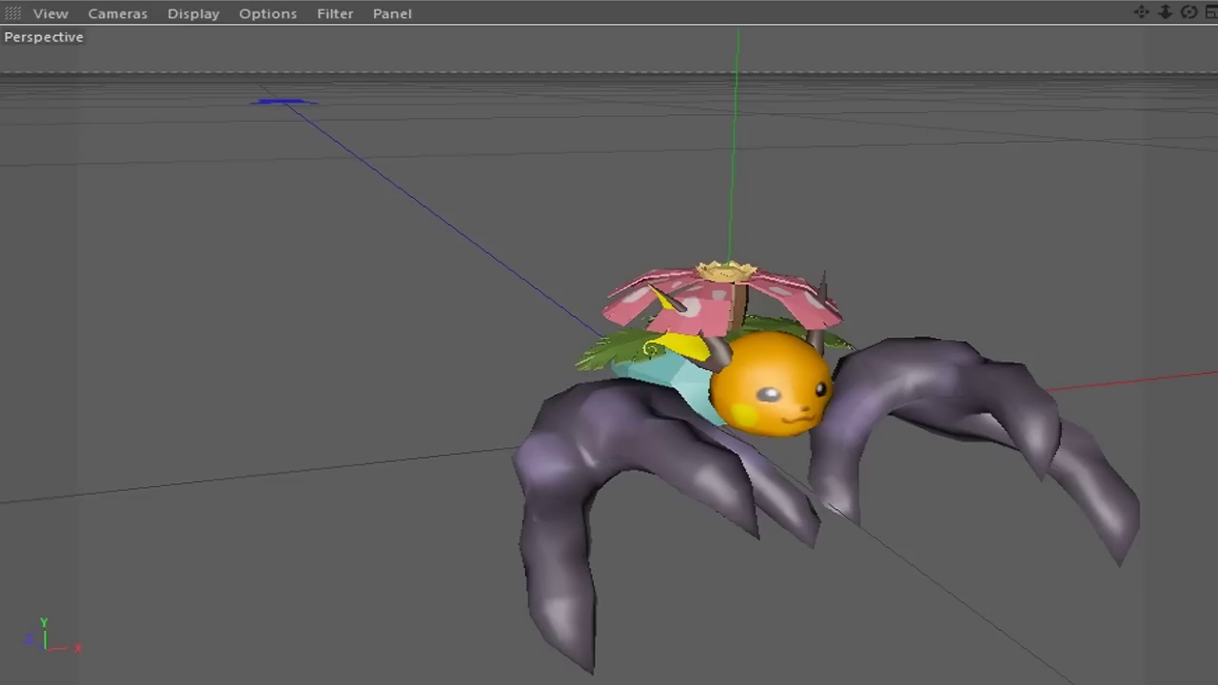
Step: Paste the blue front leg and slide it along X until it is centred under the body
key(ctrl+v)
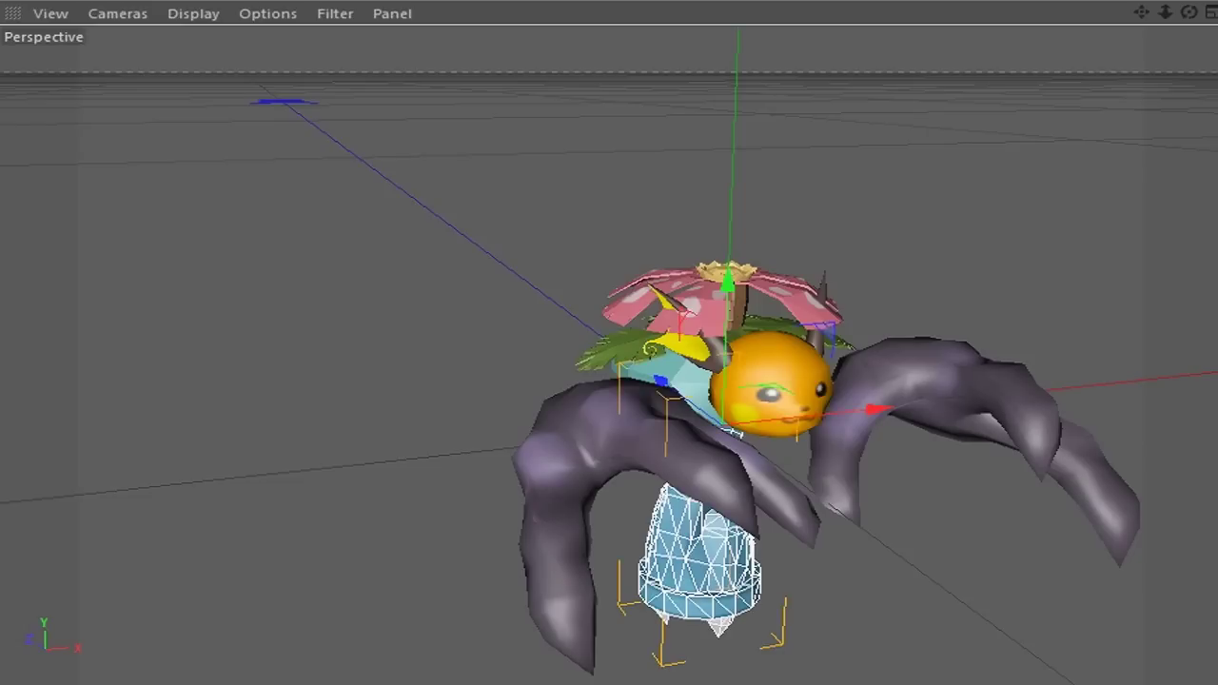
alt+drag(612, 353, 612, 353)
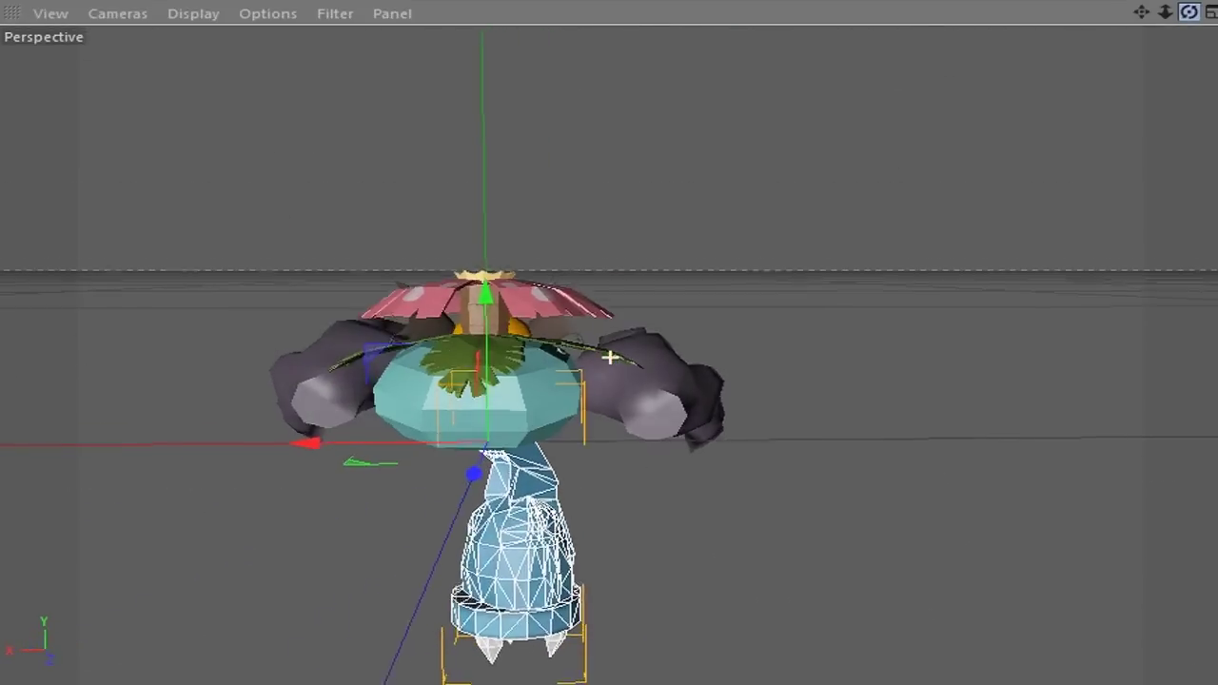
drag(307, 442, 379, 442)
alt+drag(612, 353, 611, 353)
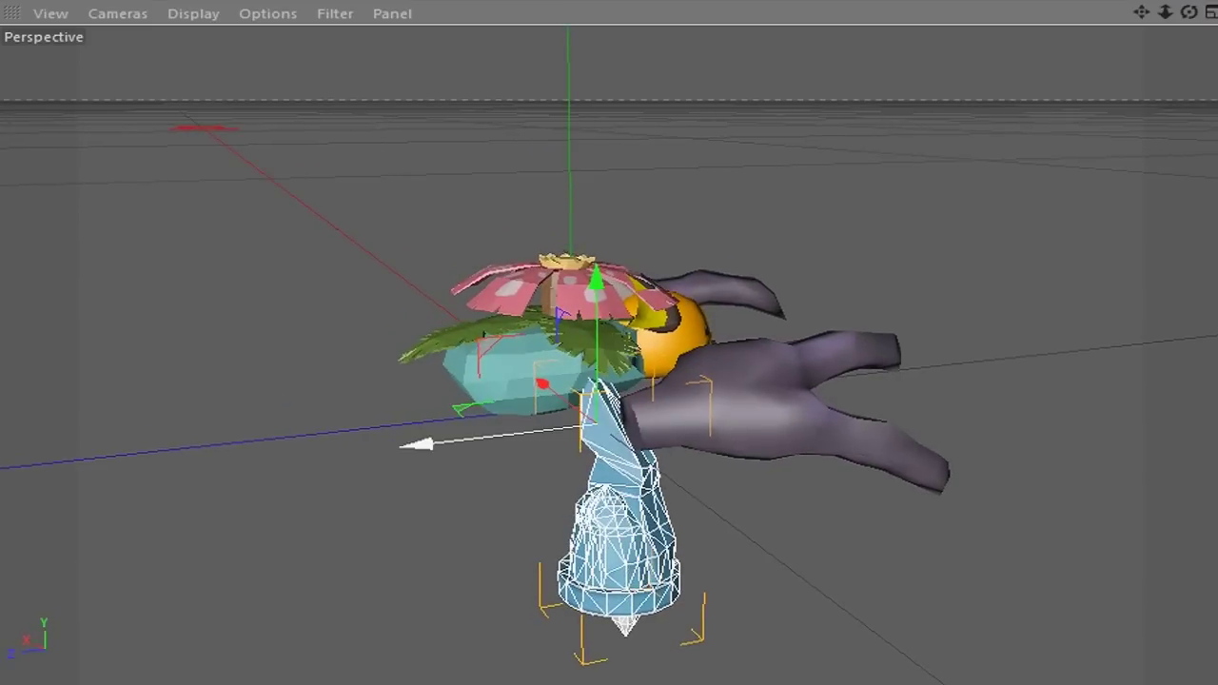
drag(421, 444, 368, 450)
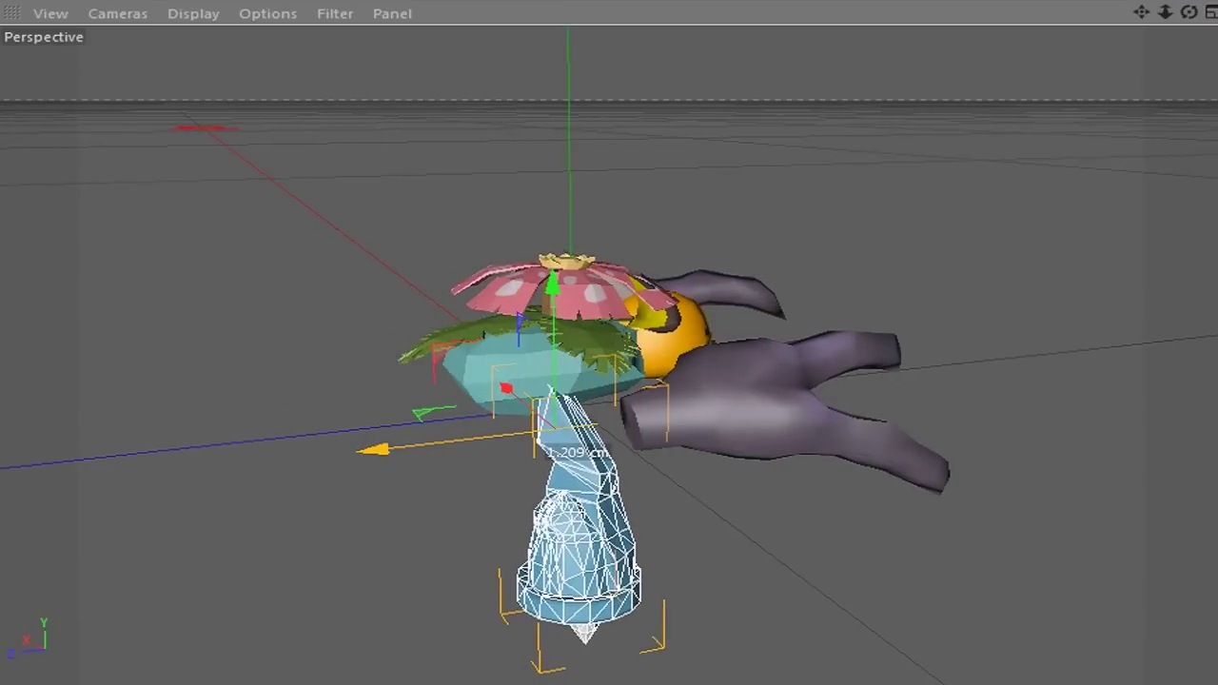
drag(368, 450, 433, 442)
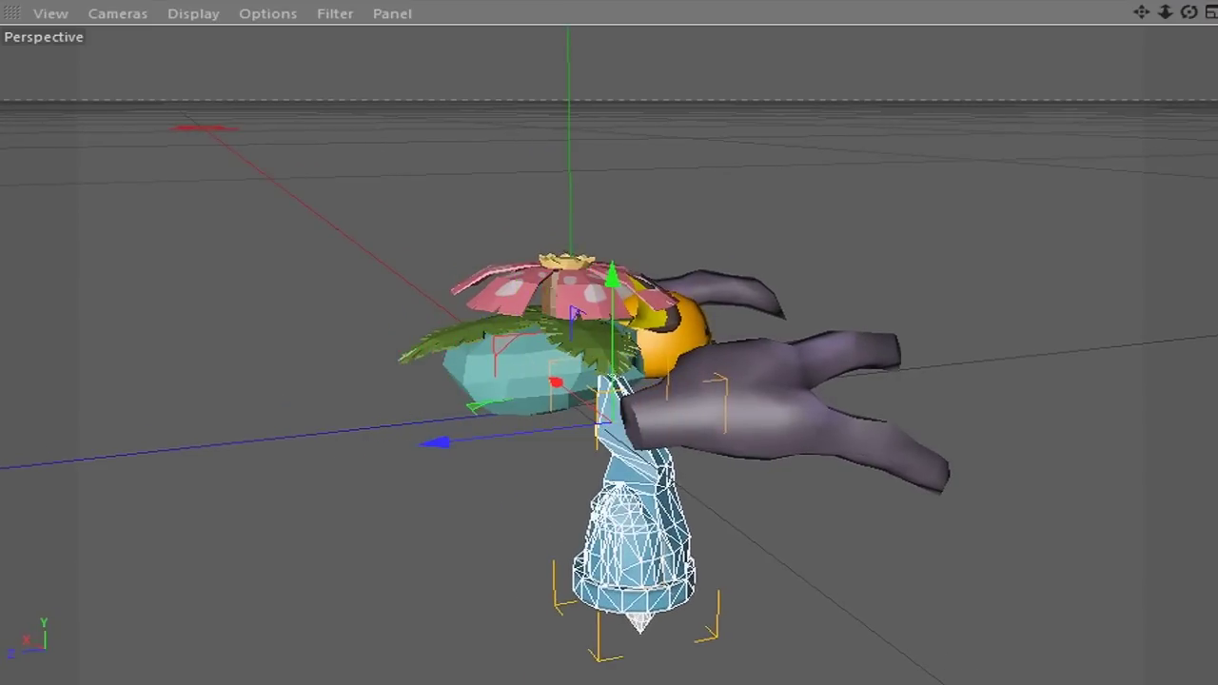
drag(1188, 12, 1094, 38)
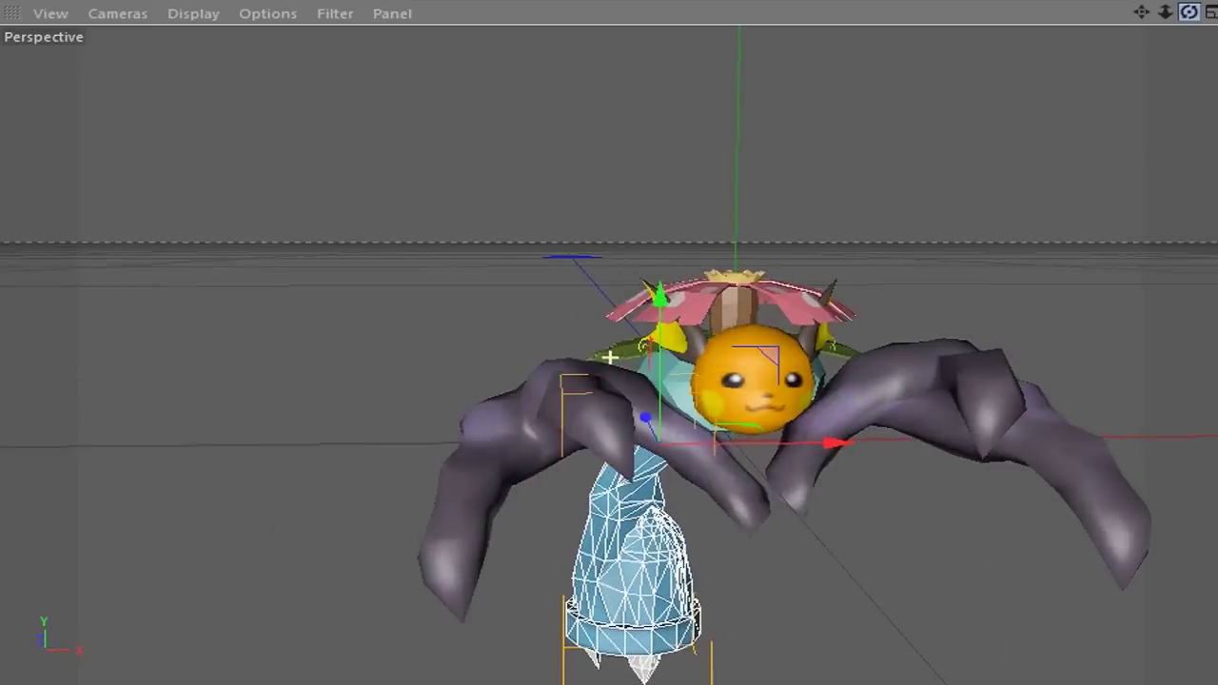
key(ctrl+shift+a)
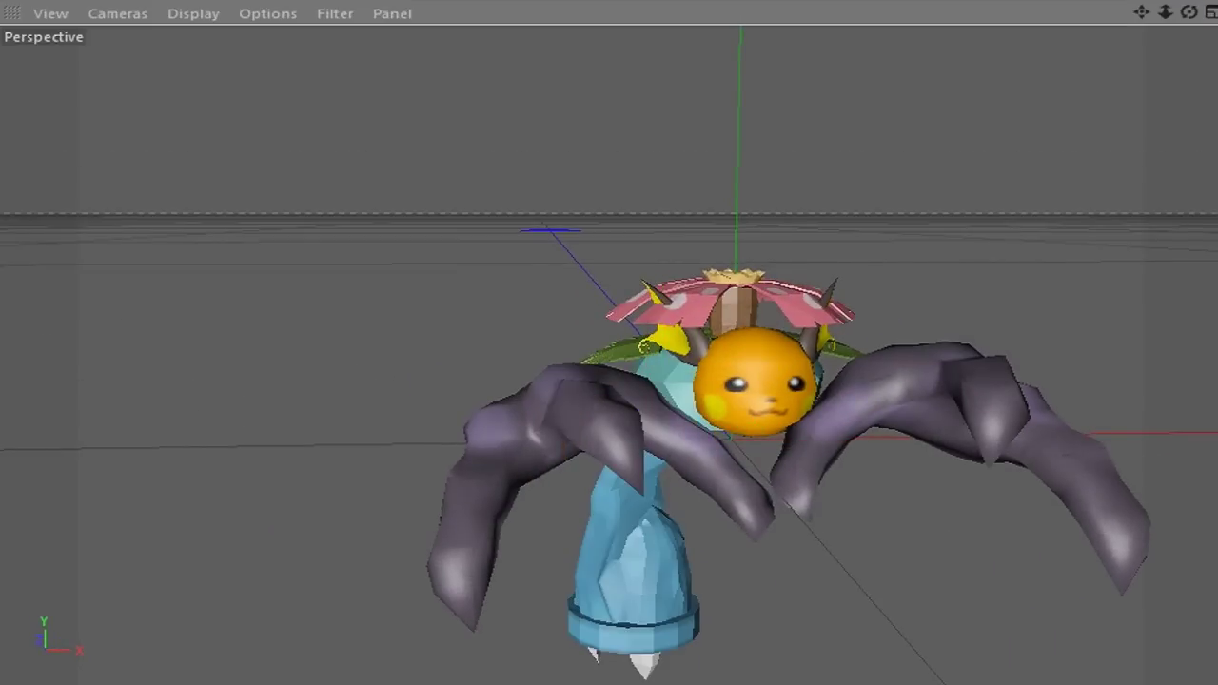
click(847, 0)
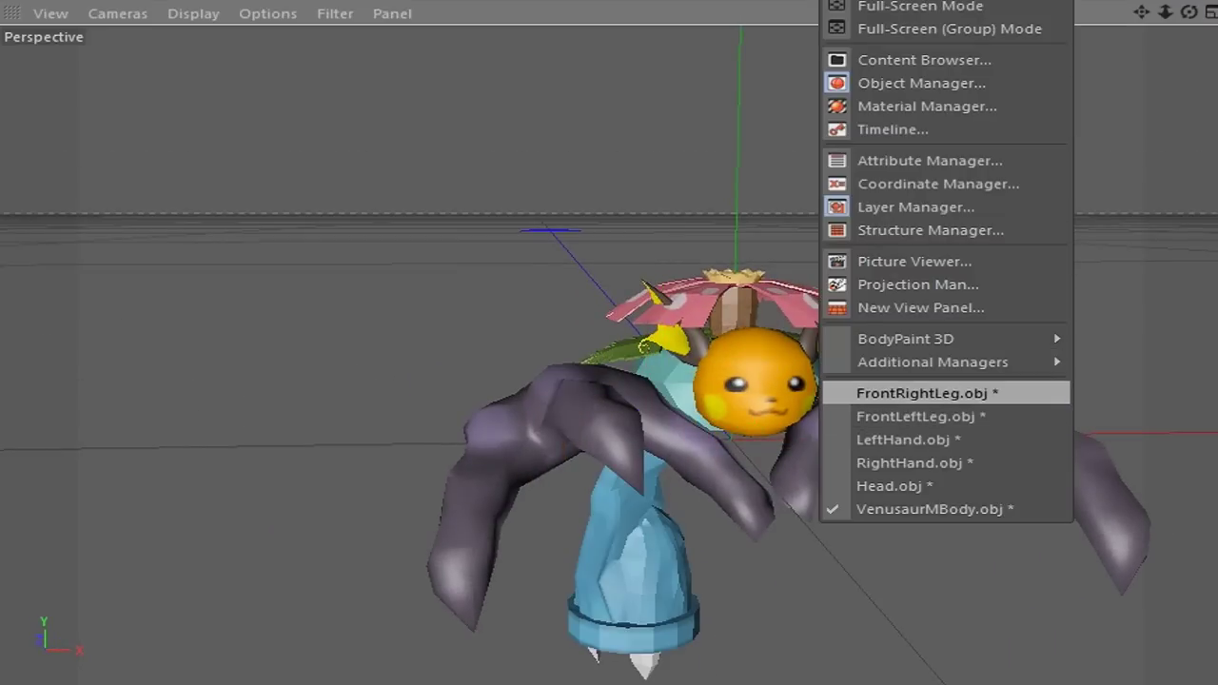
Step: Paste the FrontLeftLeg mesh into the body scene beside the first leg
click(914, 393)
click(846, 0)
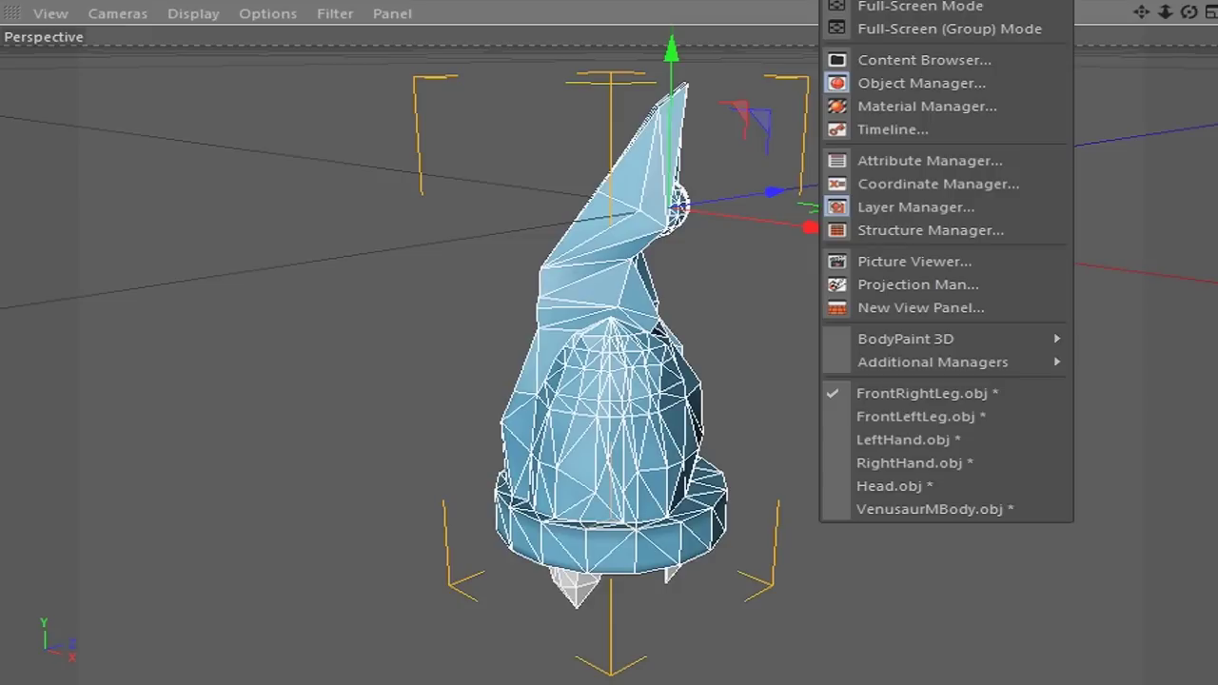
click(904, 413)
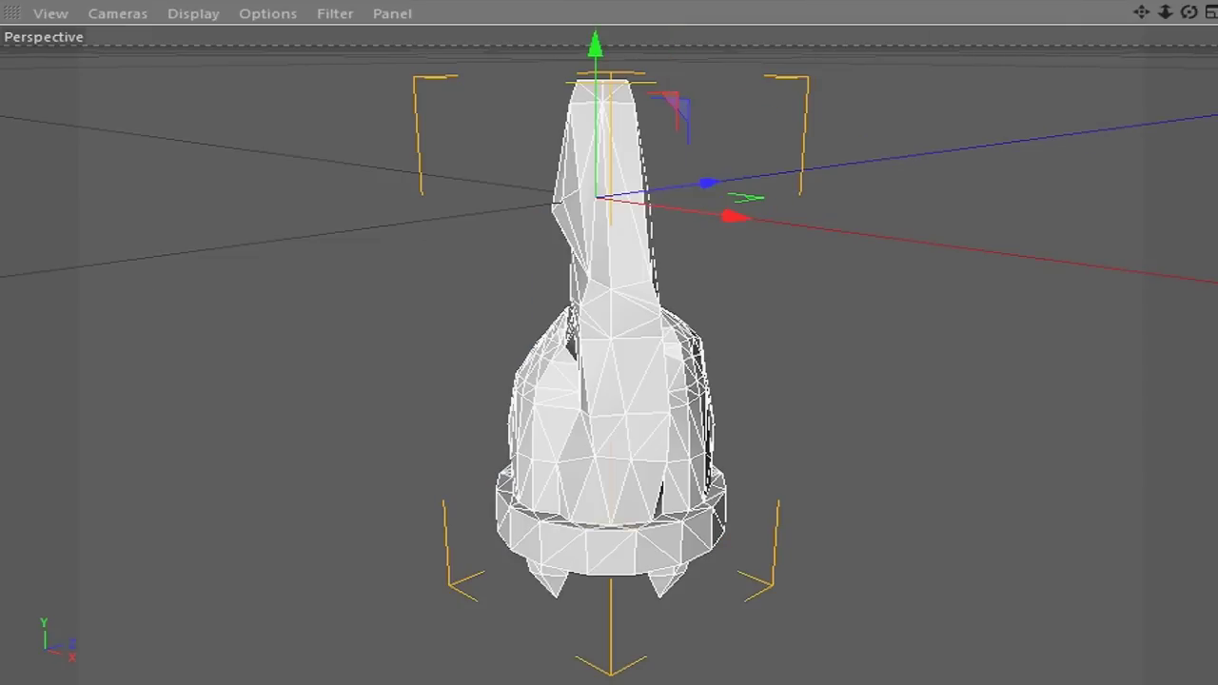
key(Return)
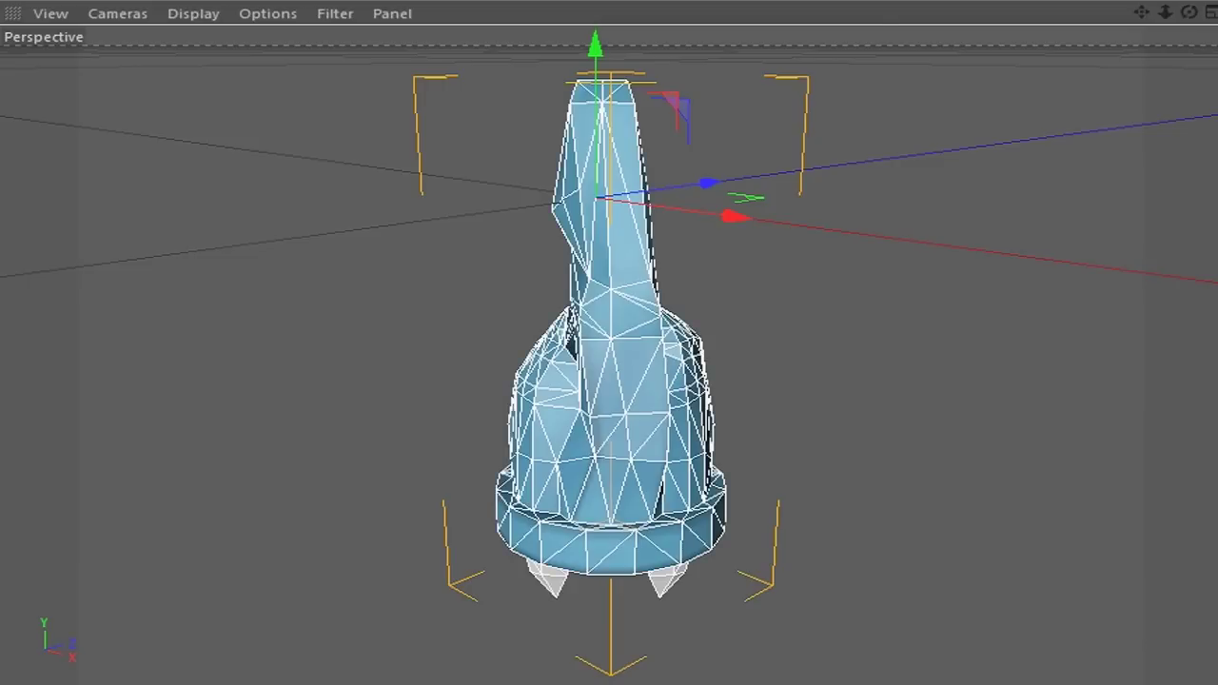
click(923, 508)
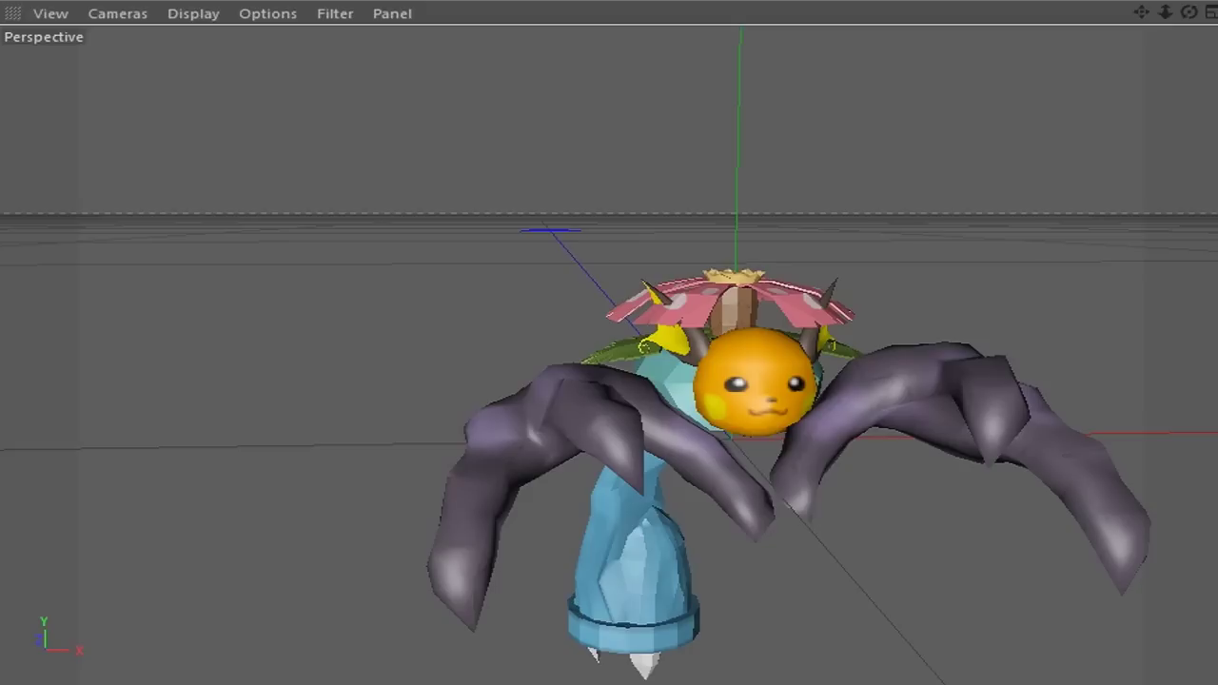
key(ctrl+v)
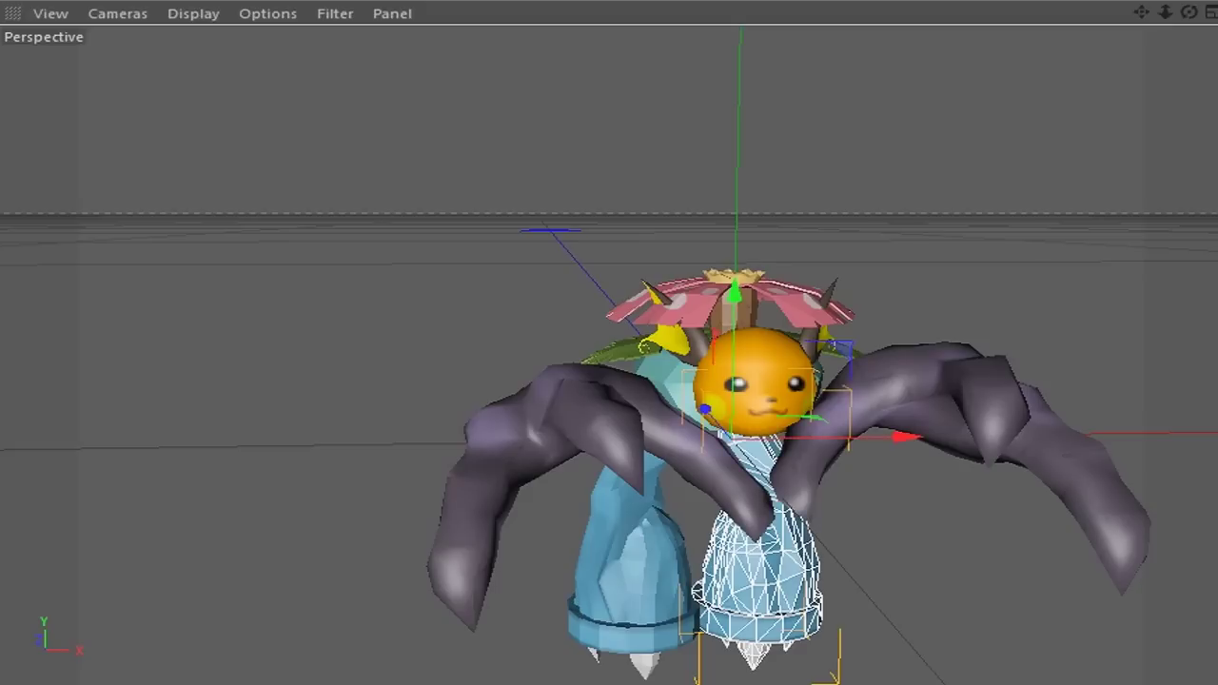
drag(752, 382, 824, 382)
alt+drag(614, 352, 612, 358)
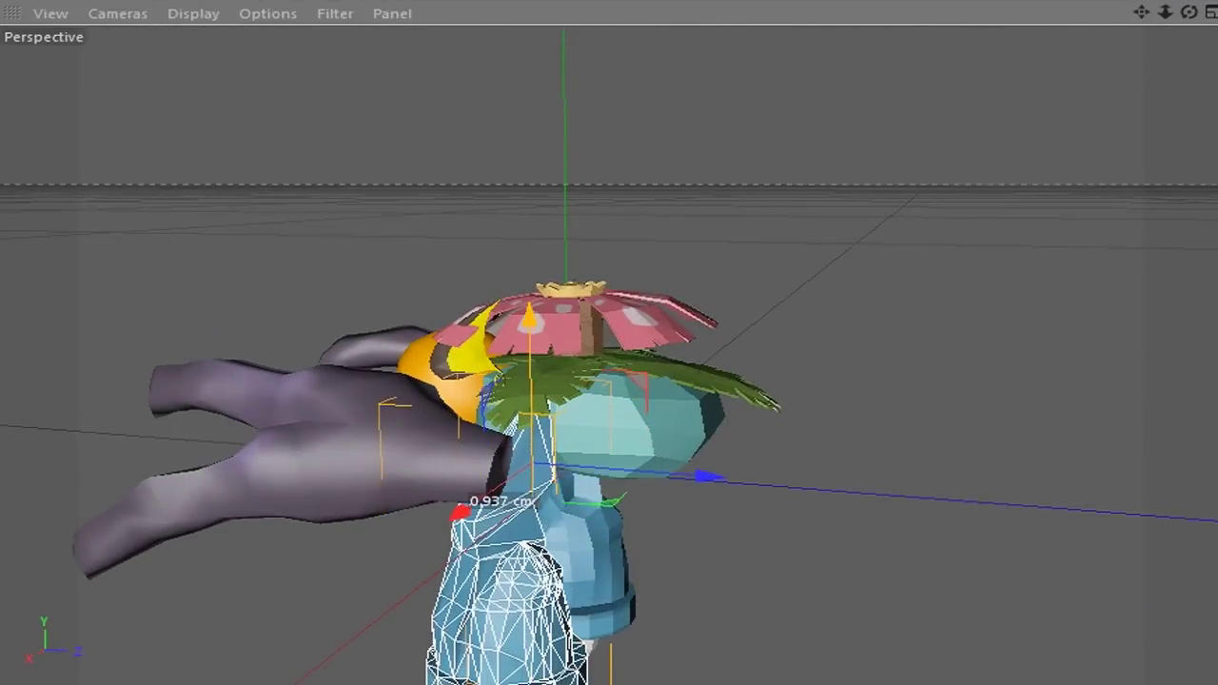
alt+drag(610, 357, 610, 357)
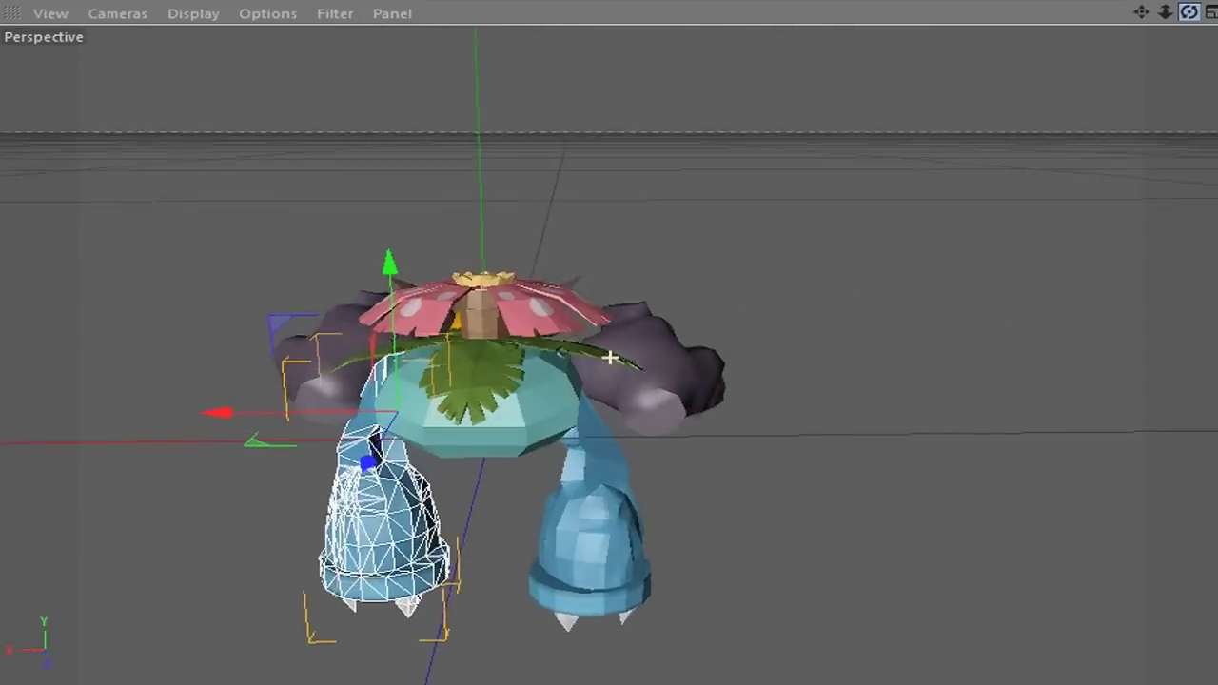
Step: Raise the right leg slightly so both legs sit level, then deselect
click(585, 533)
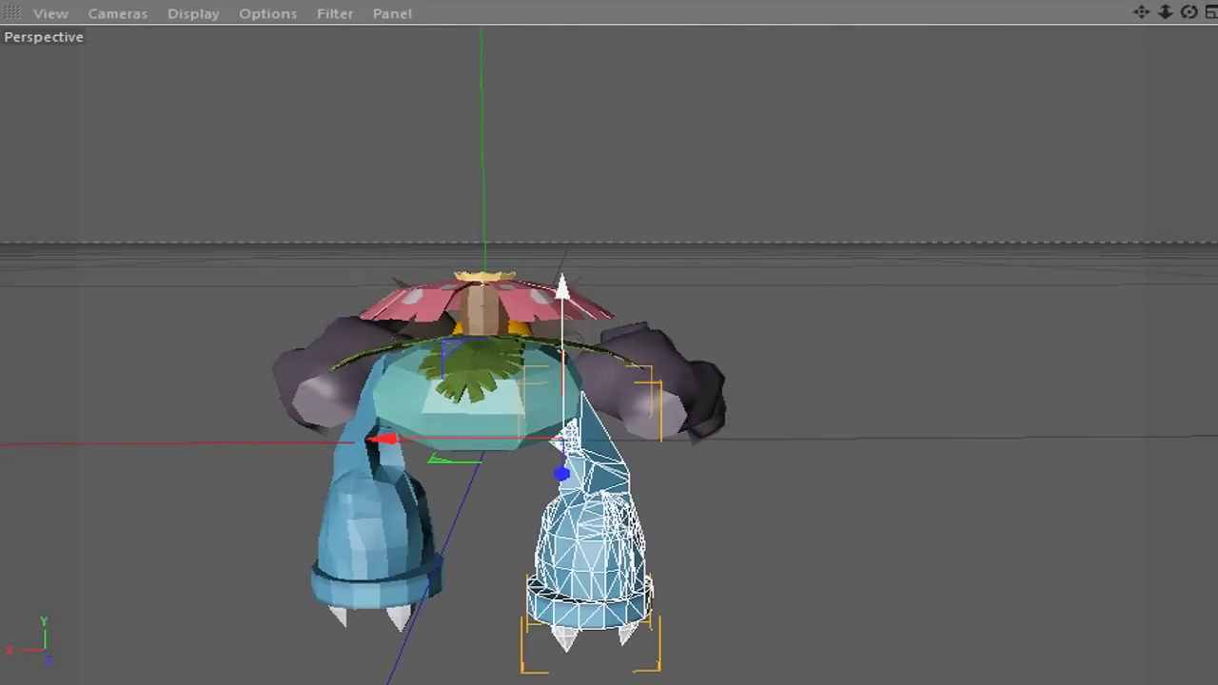
drag(563, 471, 562, 443)
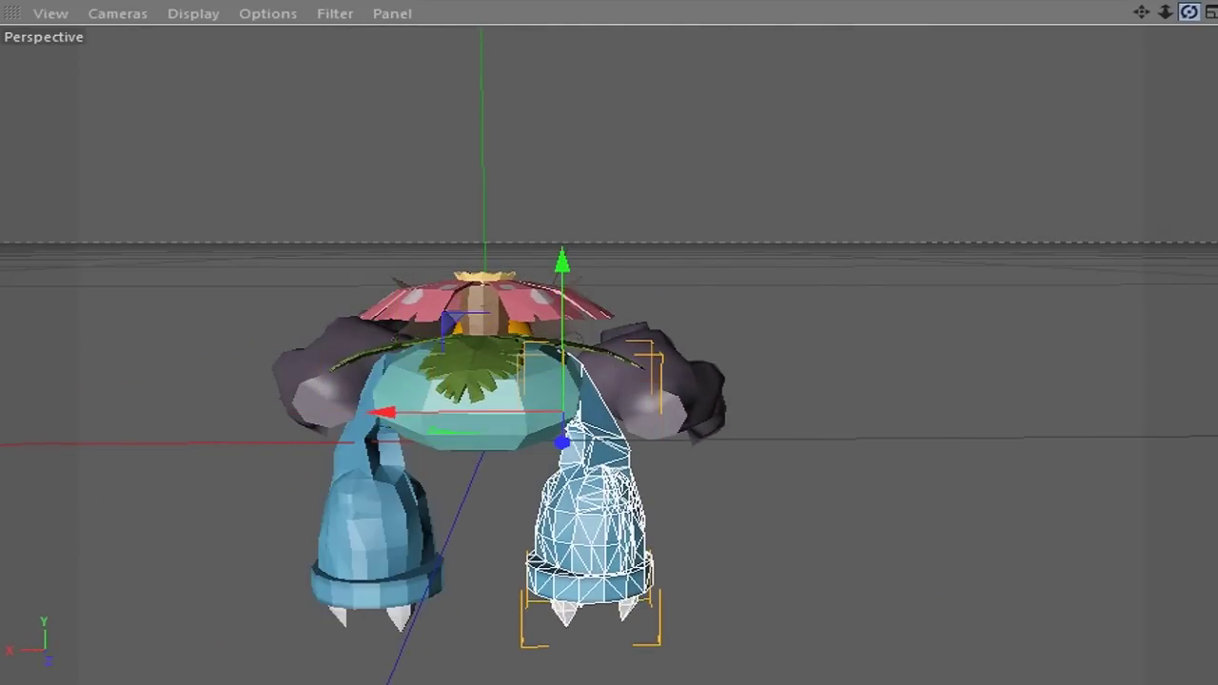
drag(1188, 13, 1188, 12)
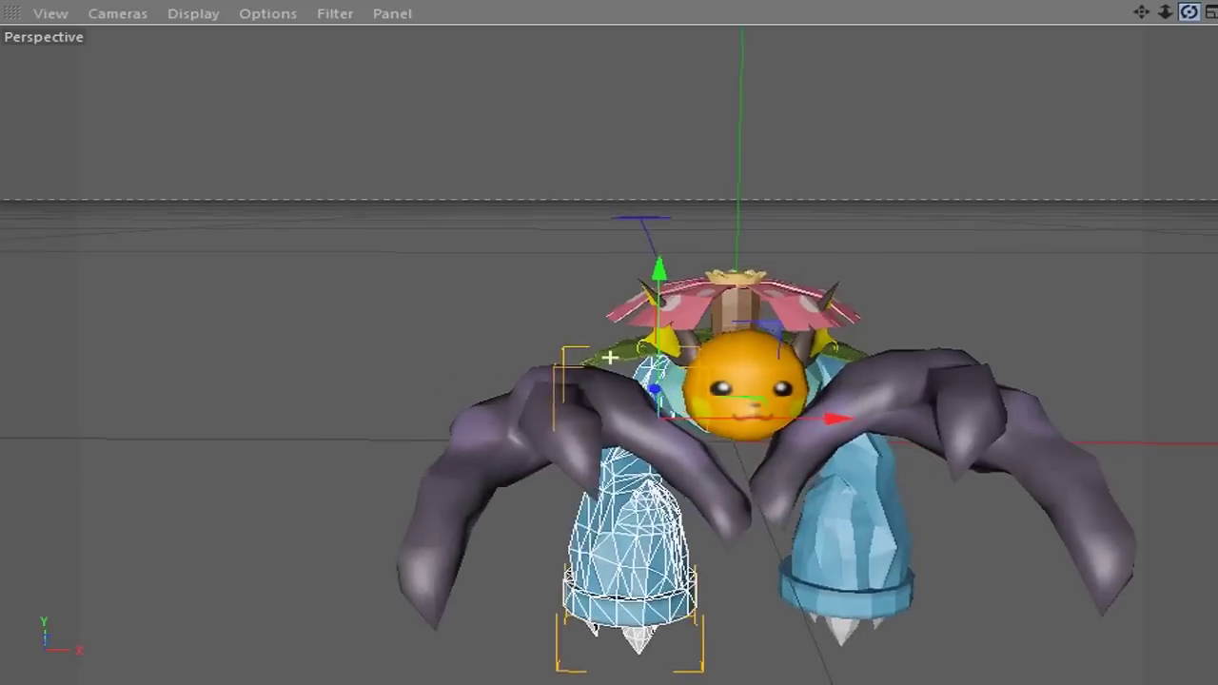
drag(1188, 13, 1188, 12)
key(ctrl+shift+a)
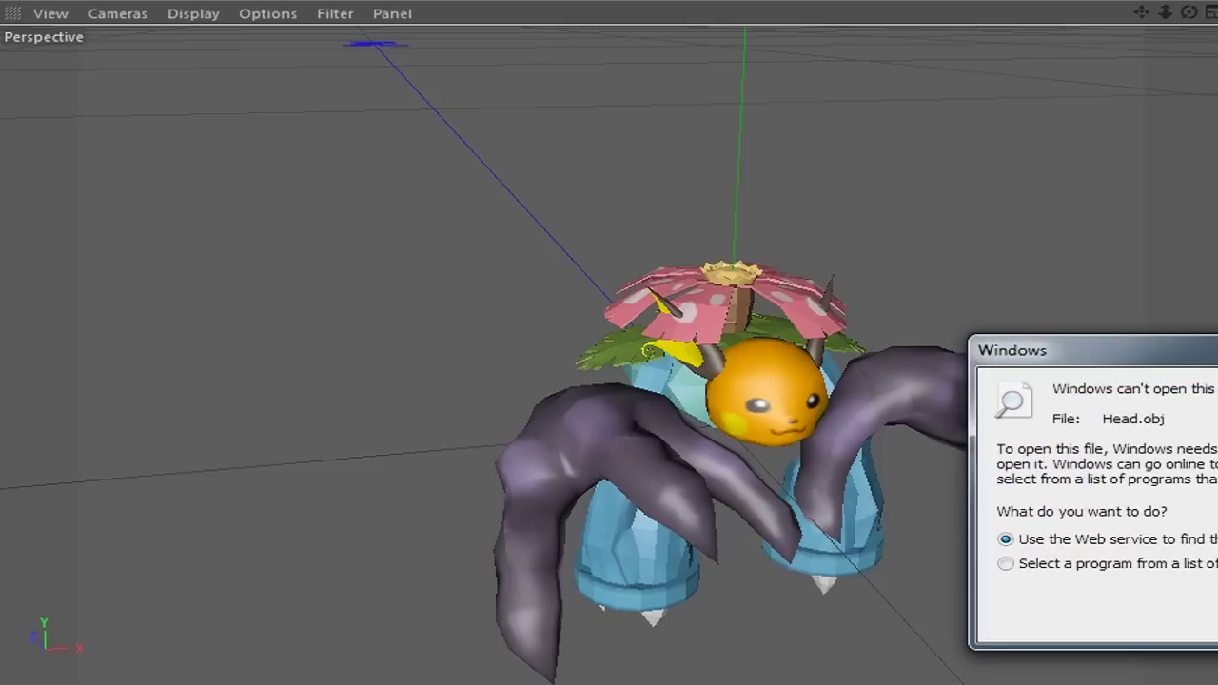
Step: Import Head.obj with its texture and return to the VenusaurMBody document
key(Escape)
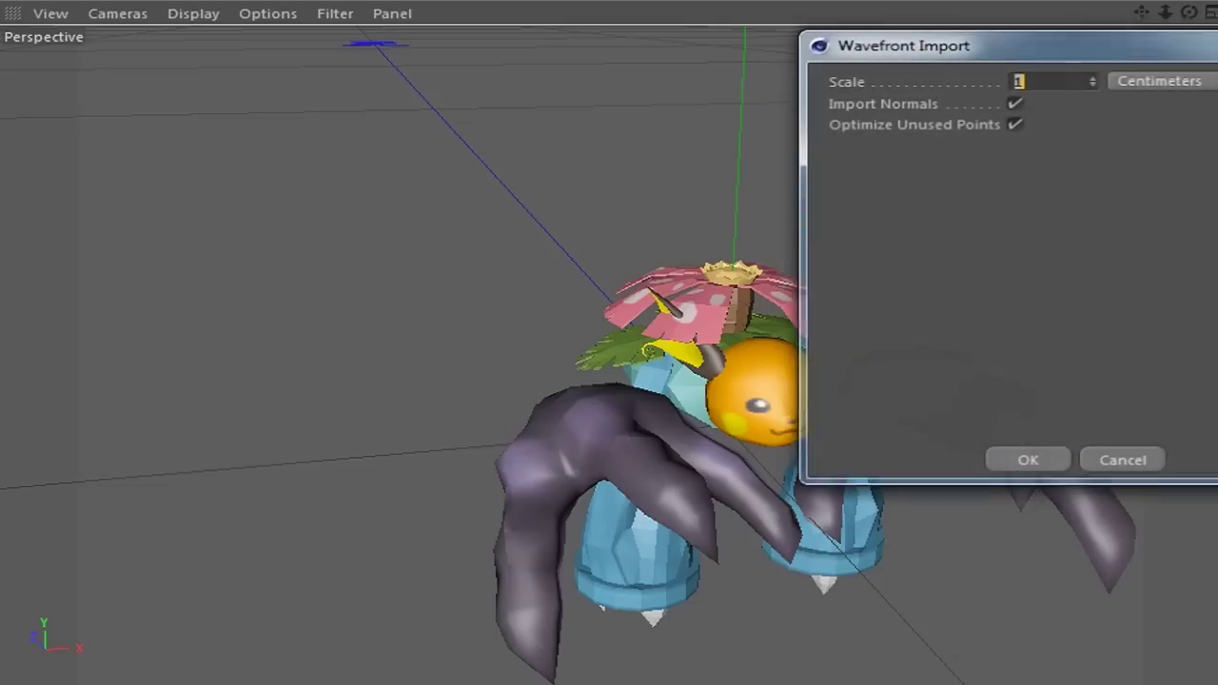
key(Return)
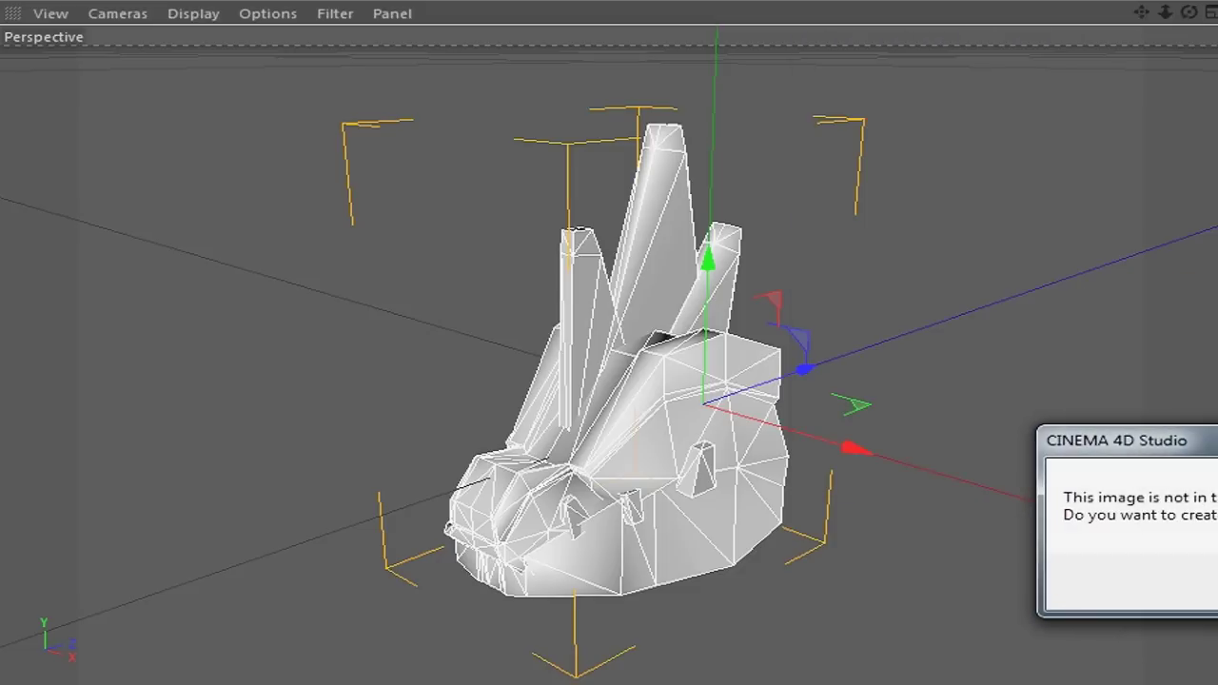
key(Return)
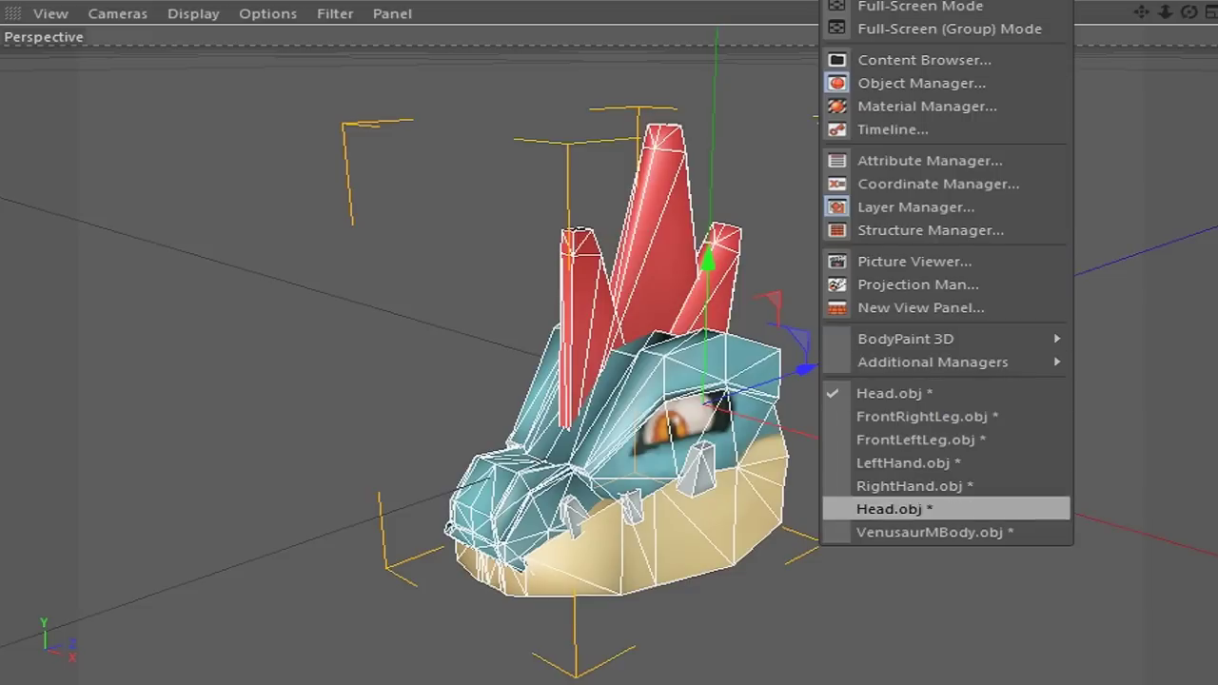
click(913, 530)
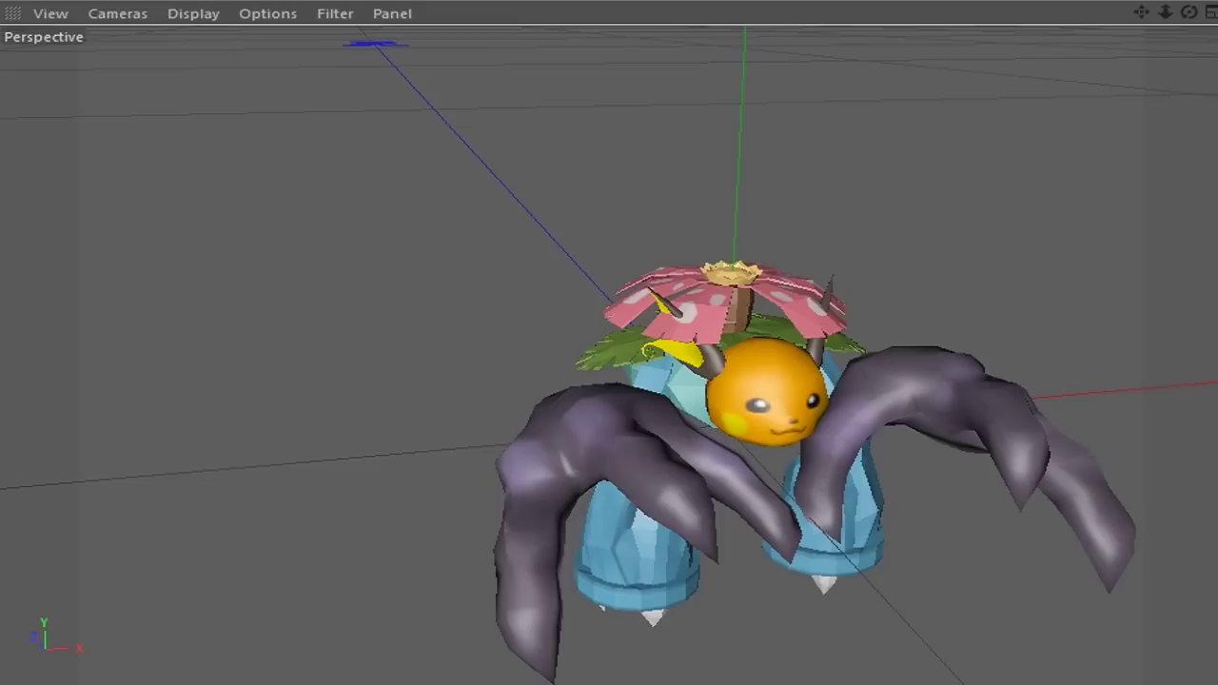
Step: Delete the old orange head and raise the new spiky head against the body
click(766, 390)
key(Delete)
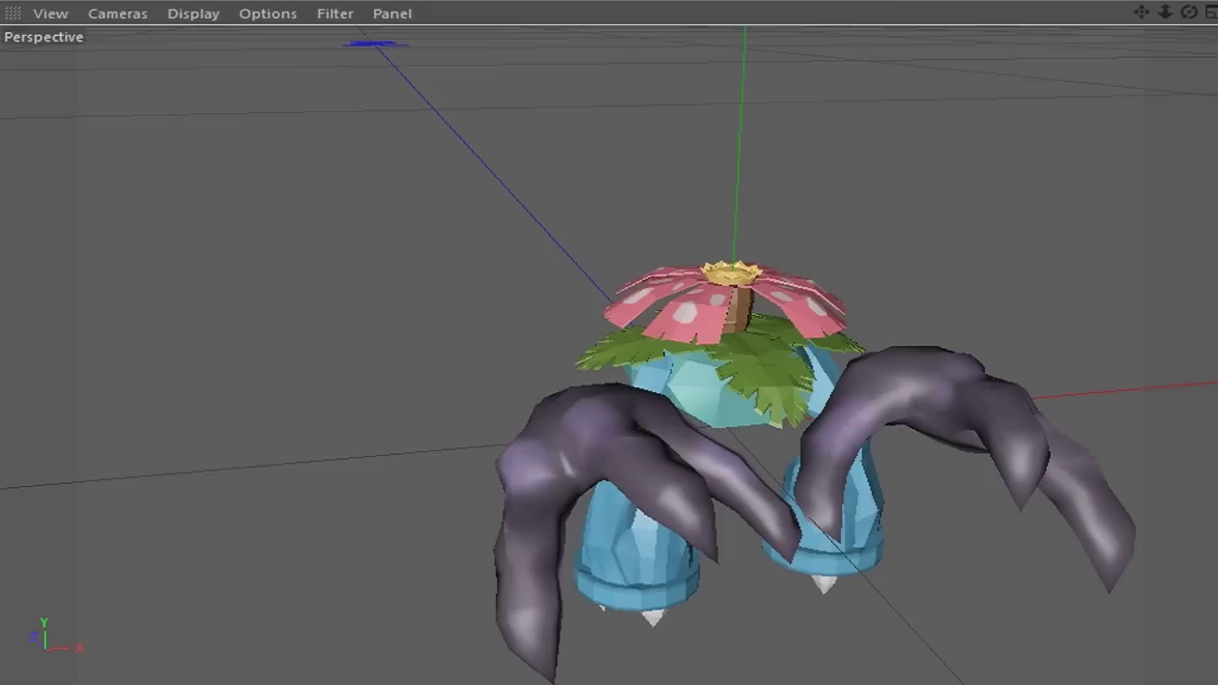
click(737, 423)
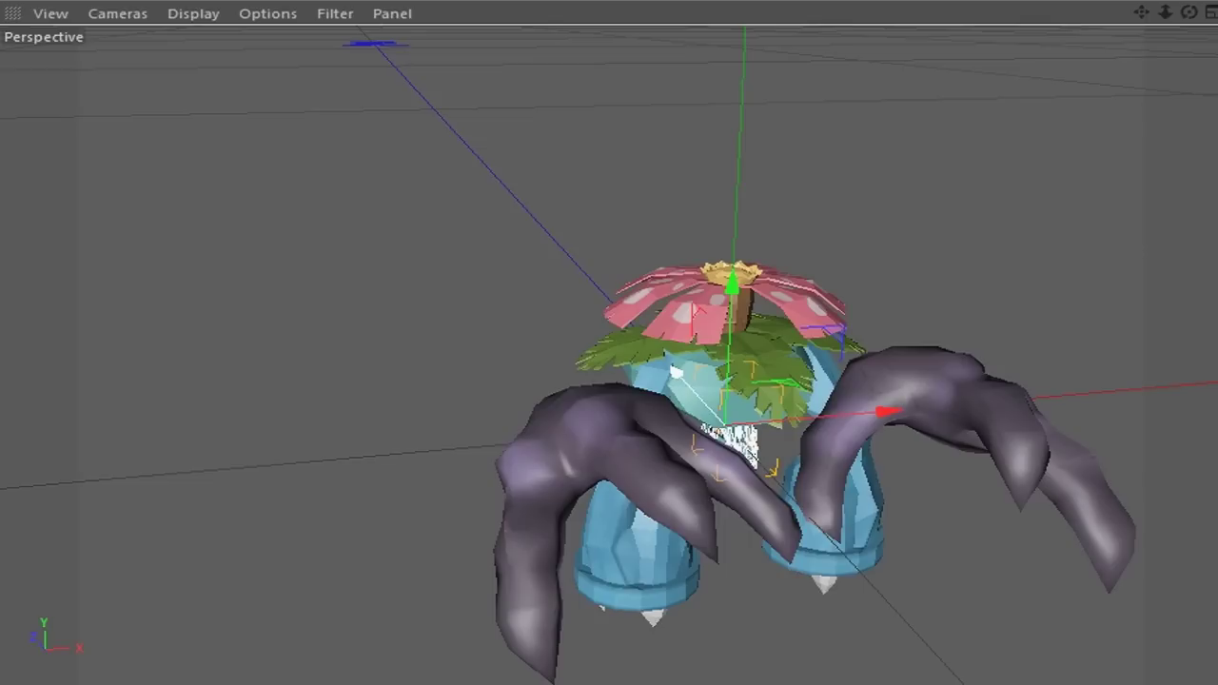
click(780, 466)
drag(761, 466, 799, 442)
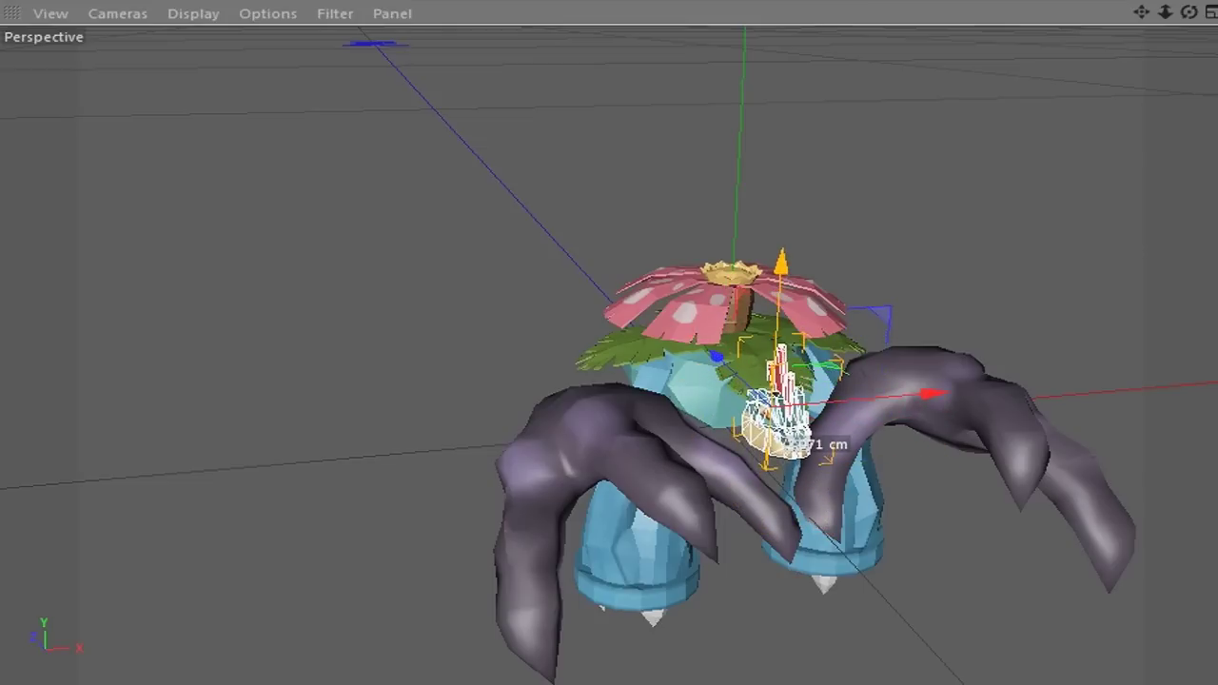
key(ctrl+shift+a)
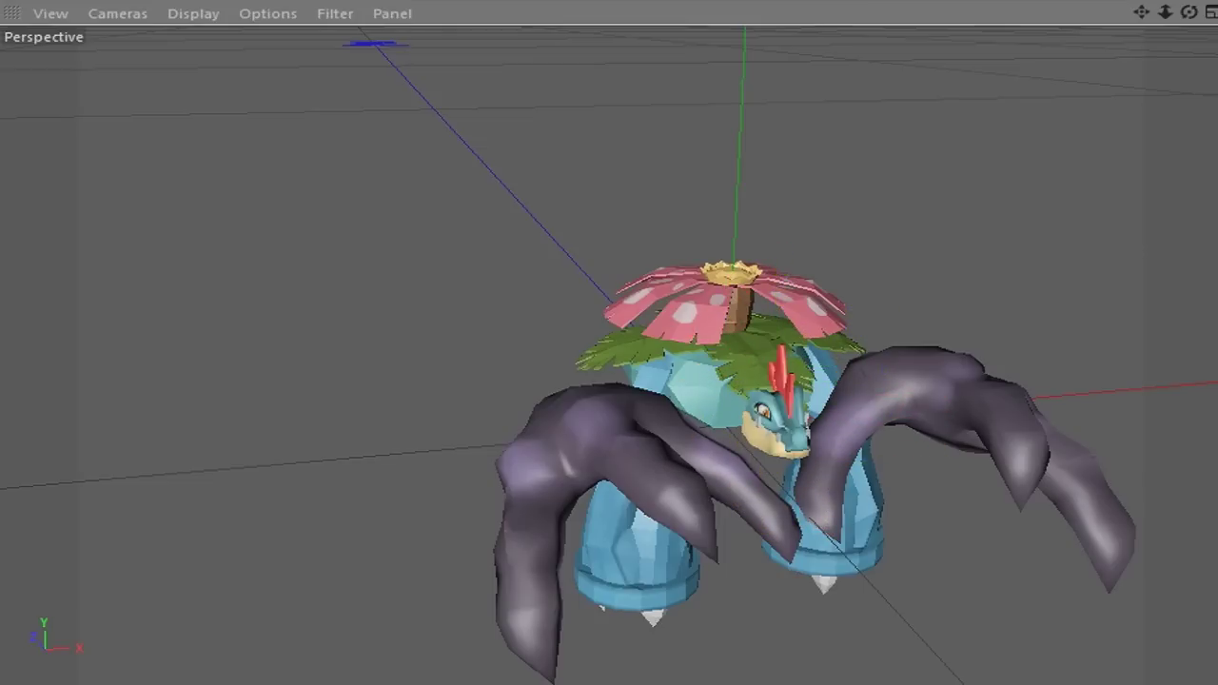
alt+drag(609, 356, 612, 353)
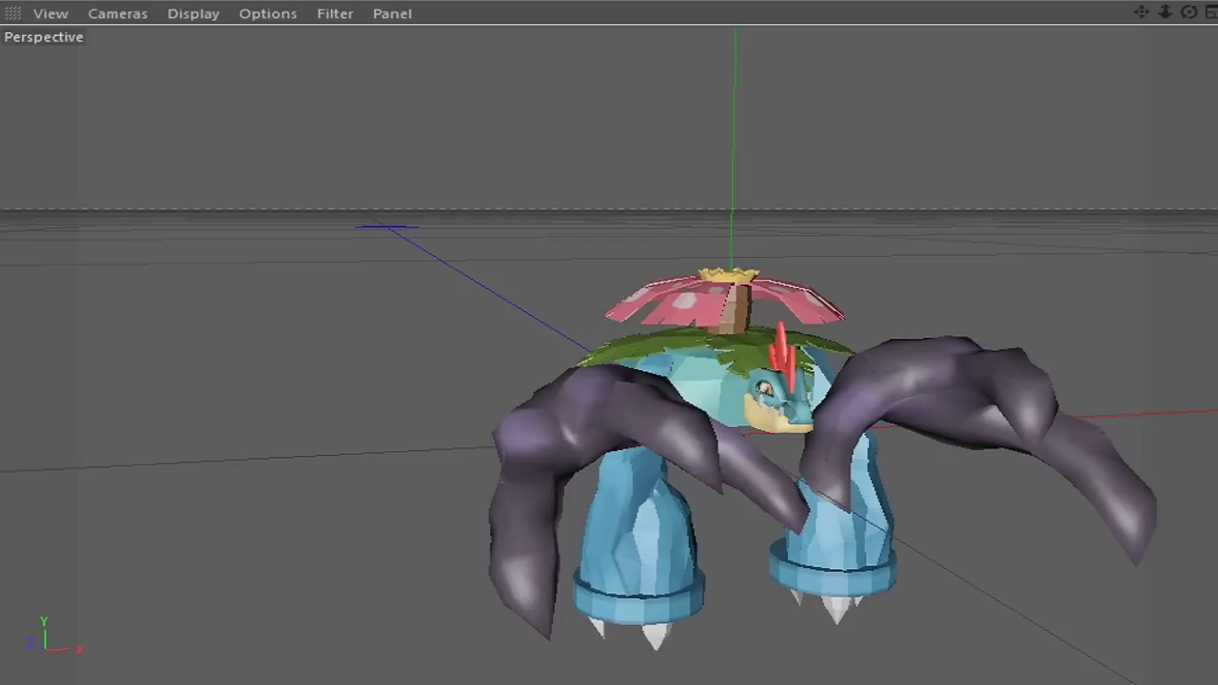
Step: Confirm the Wavefront import of RightWing.obj
click(1034, 497)
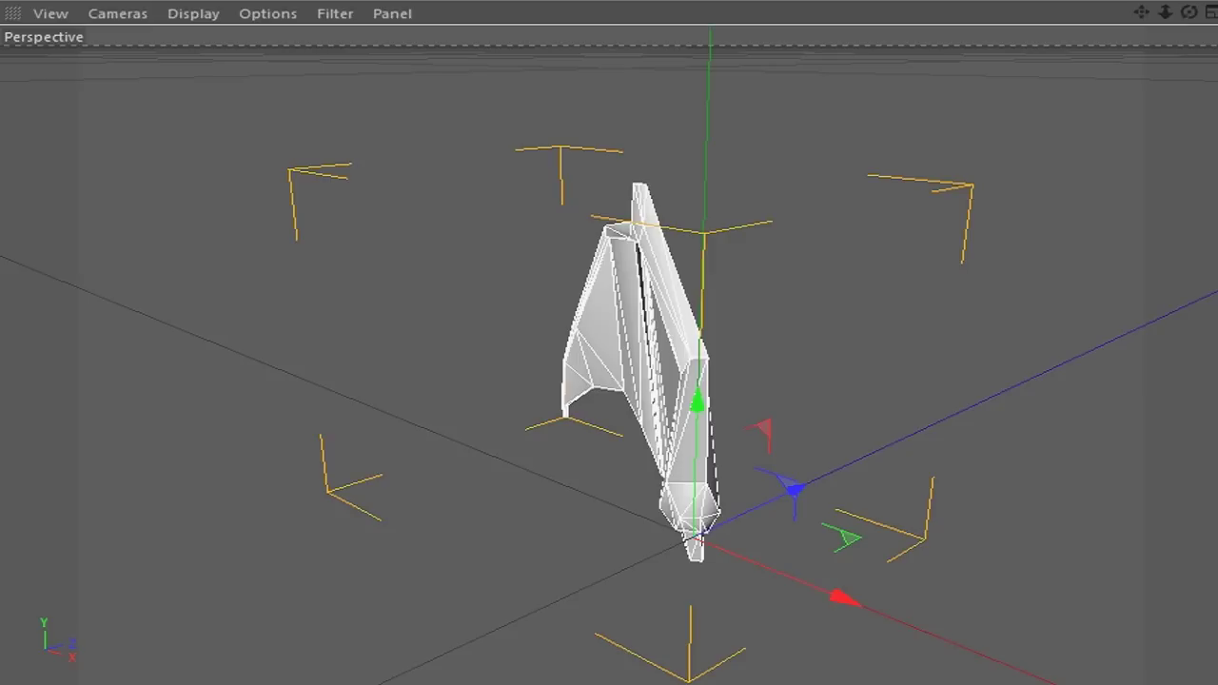
Step: Load the wing with its texture and paste it into the VenusaurMBody document
key(Return)
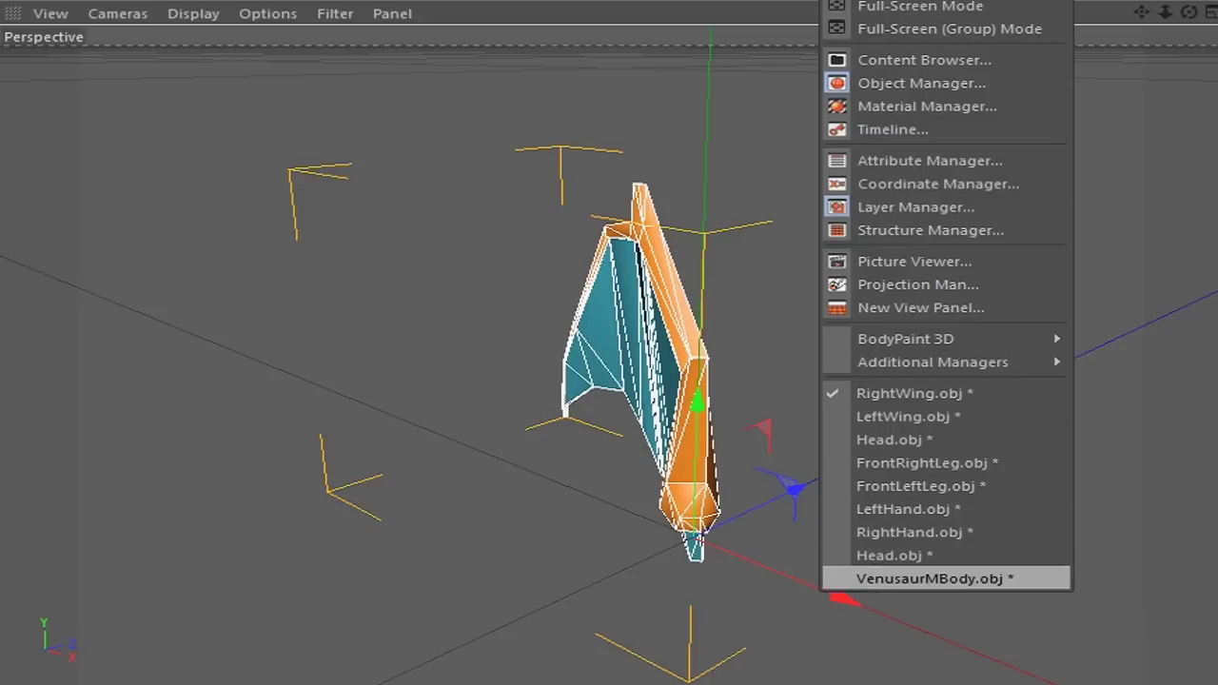
click(928, 577)
key(ctrl+a)
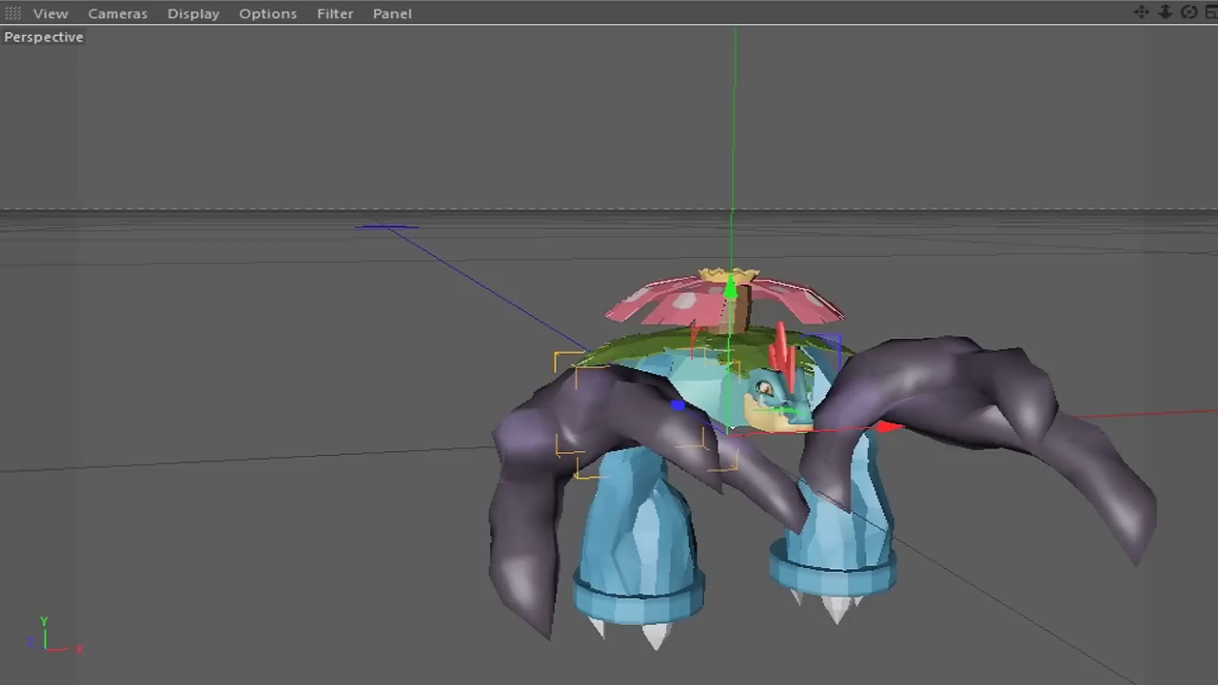
Step: Raise the pasted wing up onto the right side of the Venusaur's back
click(883, 427)
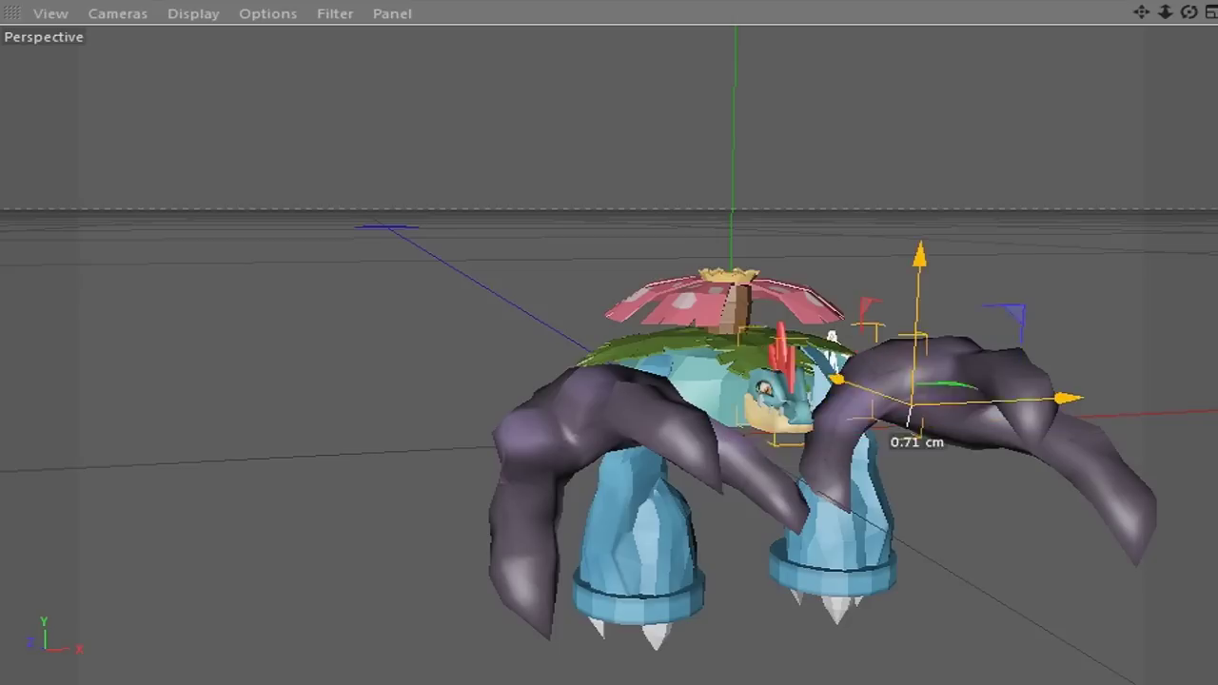
mouse_move(880, 430)
mouse_down()
mouse_move(914, 376)
mouse_move(989, 424)
mouse_move(856, 495)
mouse_move(814, 496)
mouse_up()
mouse_move(902, 375)
mouse_down()
mouse_move(905, 352)
mouse_move(961, 380)
mouse_up()
drag(1189, 11, 1180, 39)
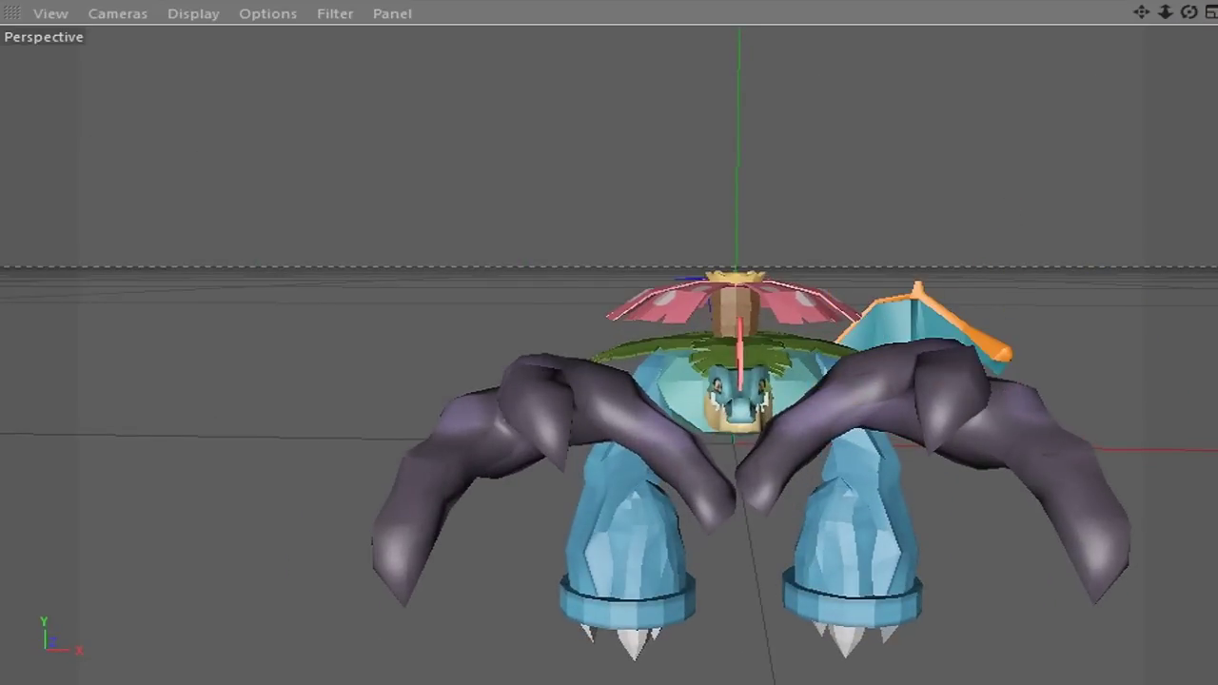
drag(1189, 11, 1156, 43)
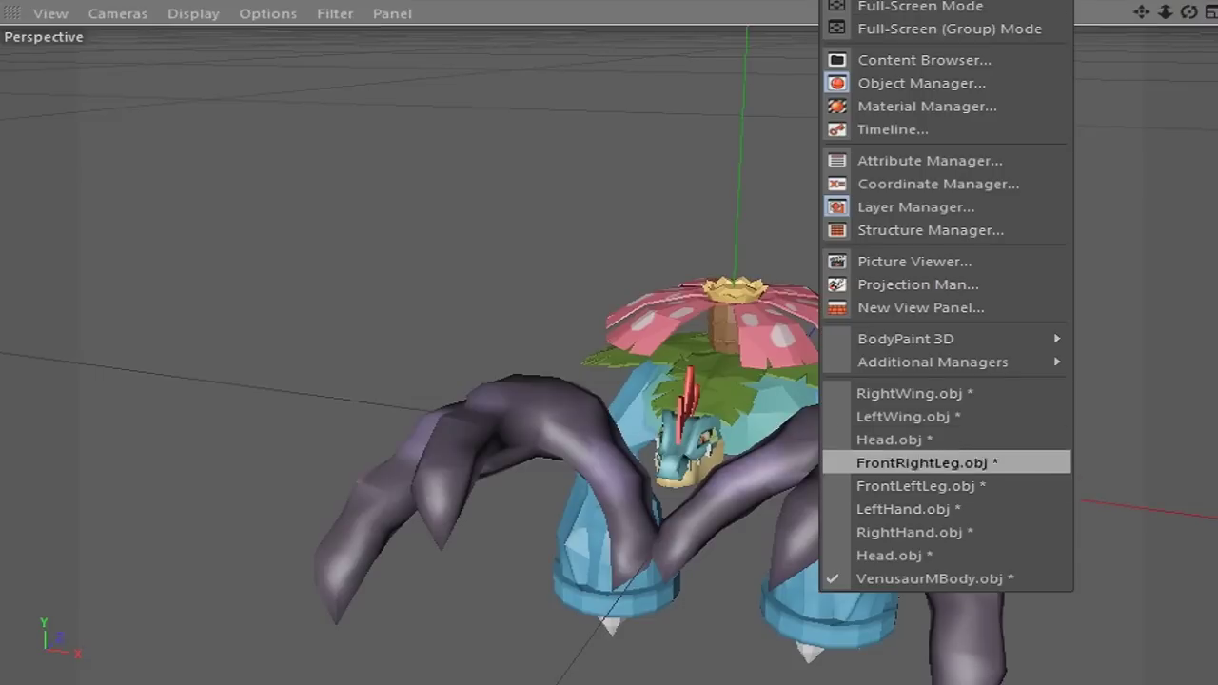
Step: Load the left wing with its texture and bring it into the VenusaurMBody scene
click(903, 415)
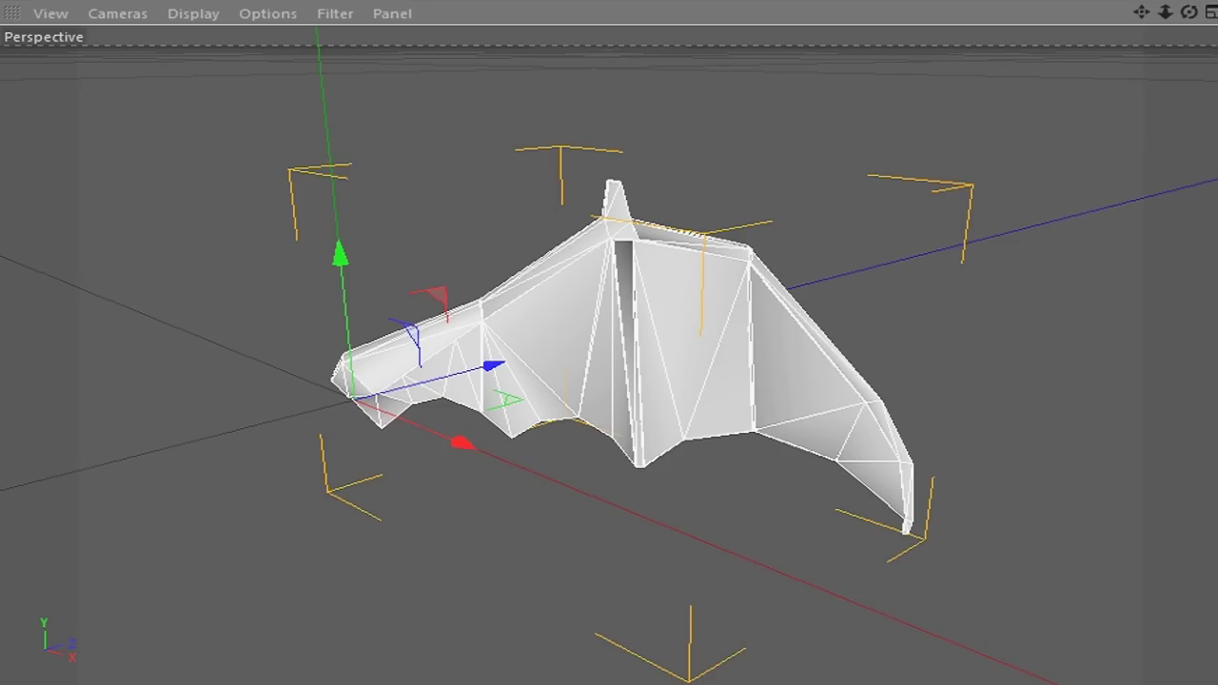
key(Return)
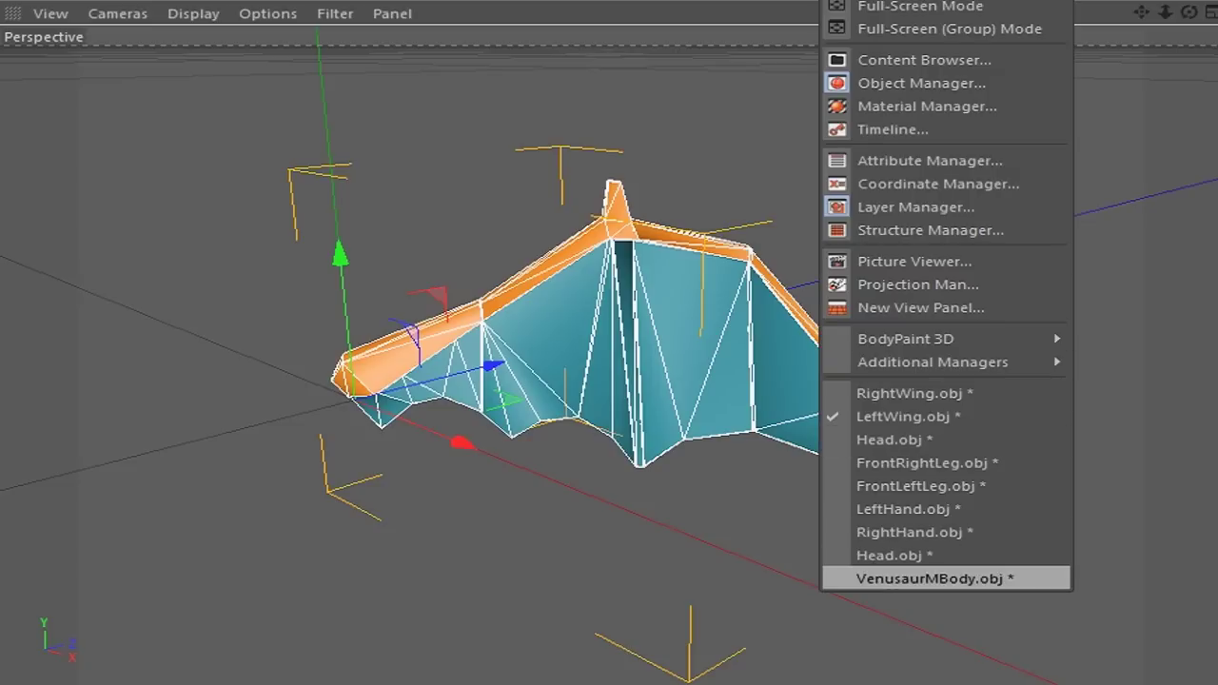
click(942, 576)
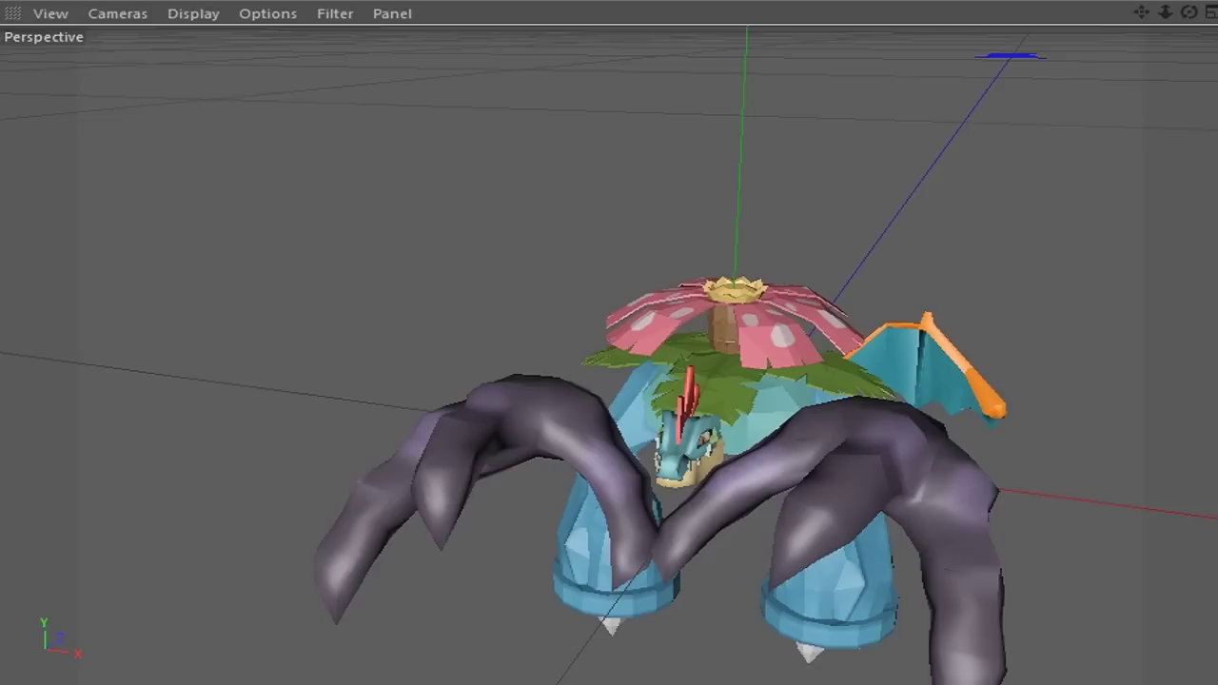
Step: Position the left wing against the body on the creature's left side
drag(899, 474, 571, 458)
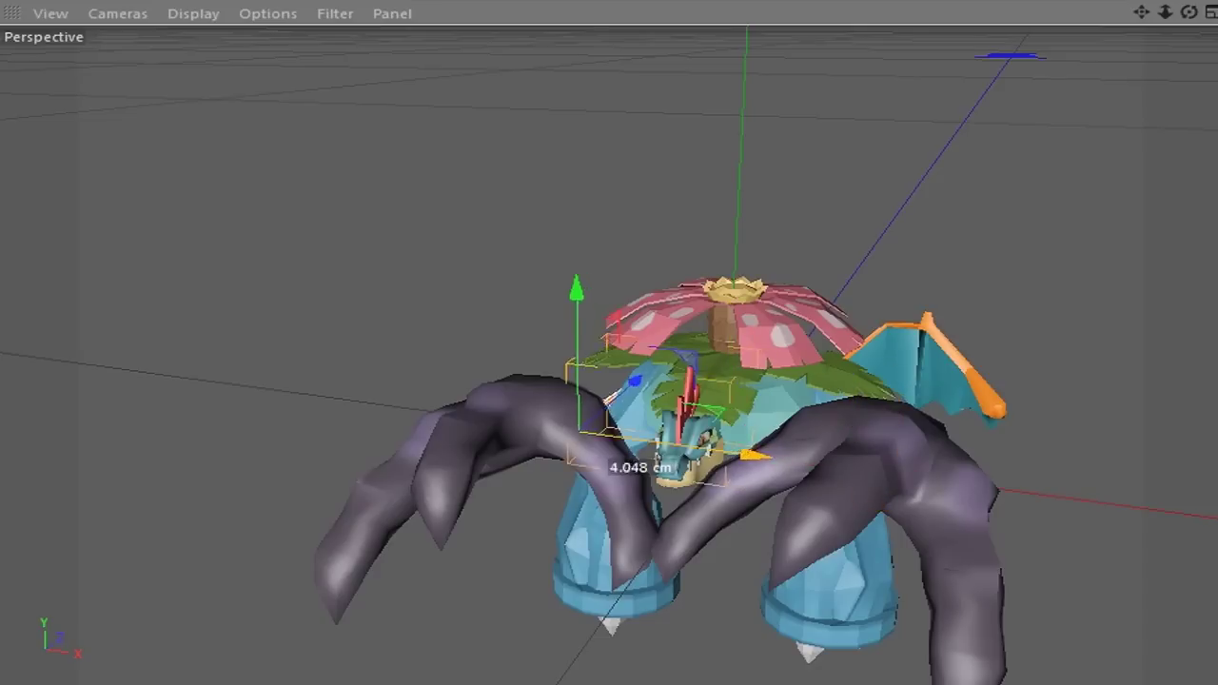
drag(487, 295, 477, 252)
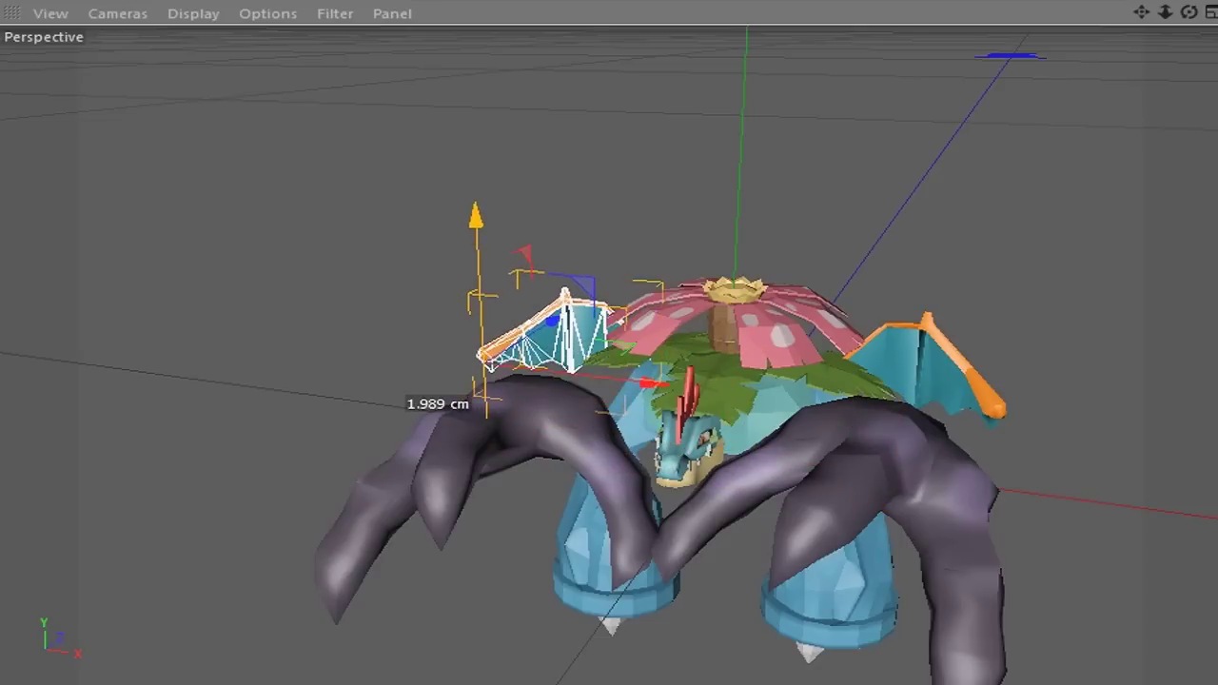
alt+drag(609, 381, 409, 392)
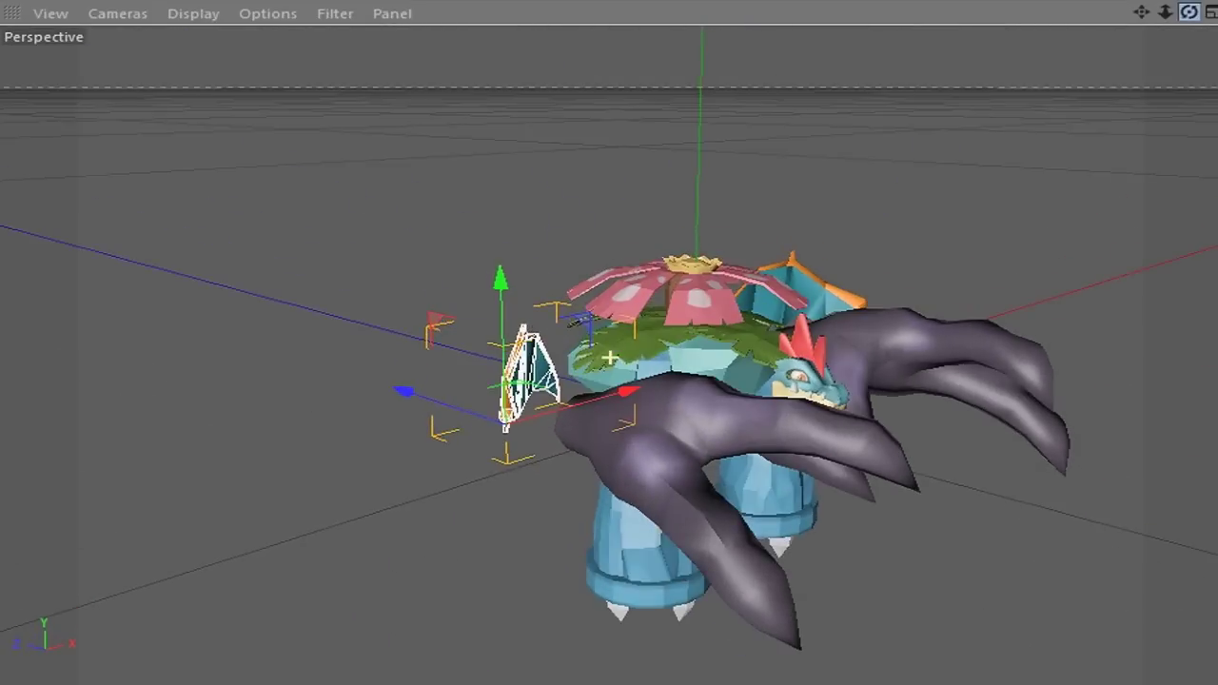
alt+drag(666, 381, 608, 357)
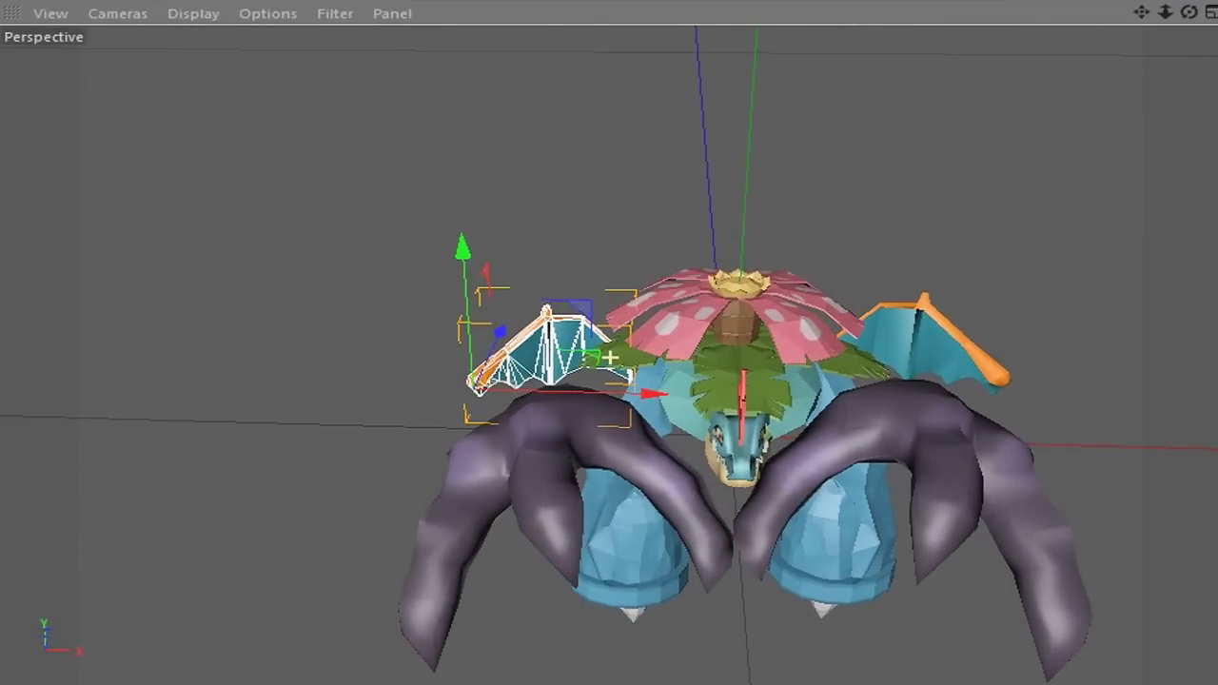
mouse_move(547, 347)
mouse_down()
mouse_move(1046, 290)
mouse_move(575, 333)
mouse_up()
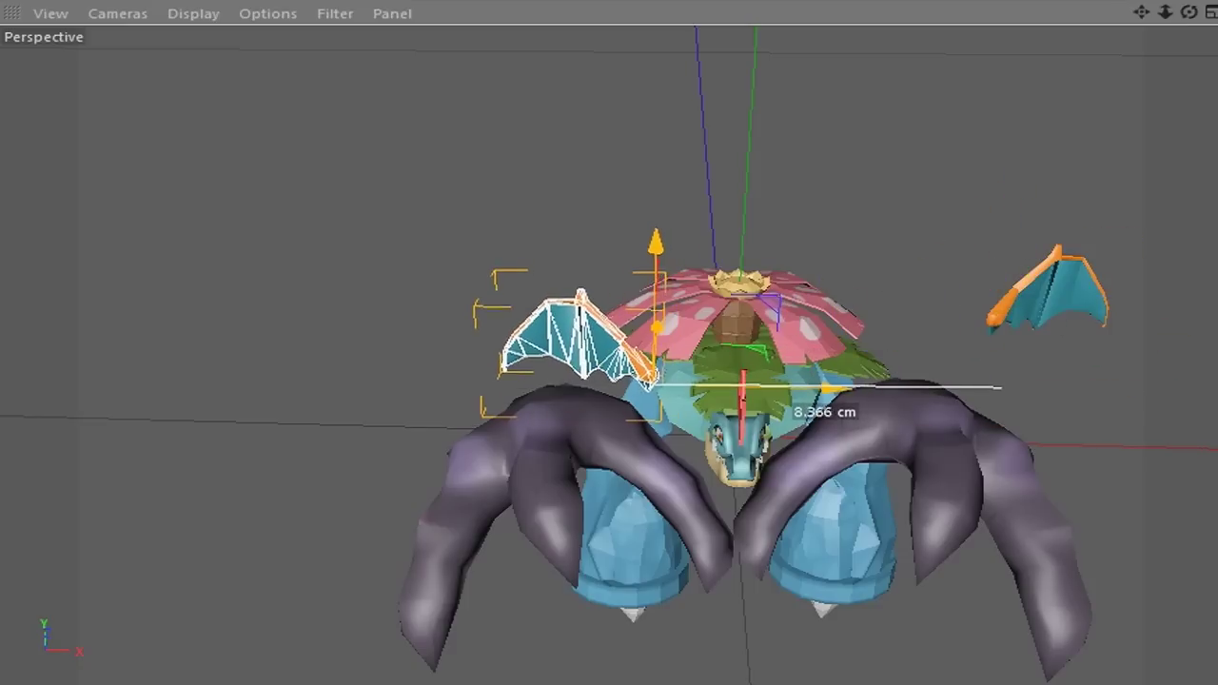
alt+drag(609, 358, 533, 358)
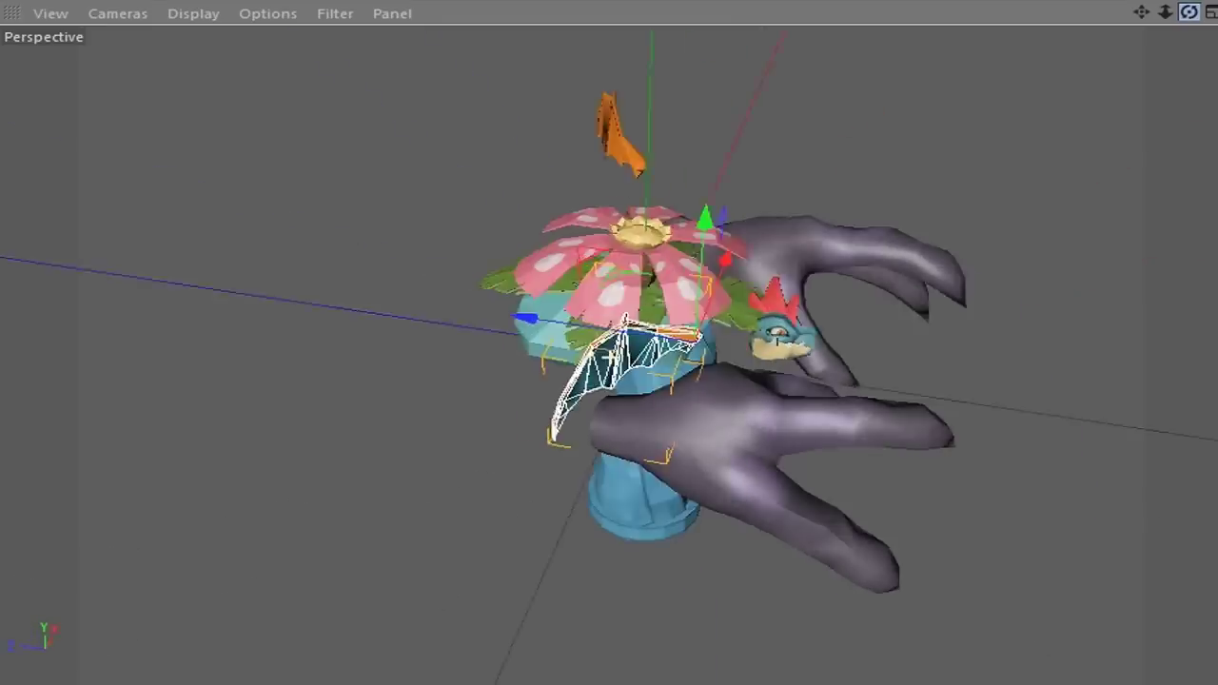
drag(642, 371, 616, 373)
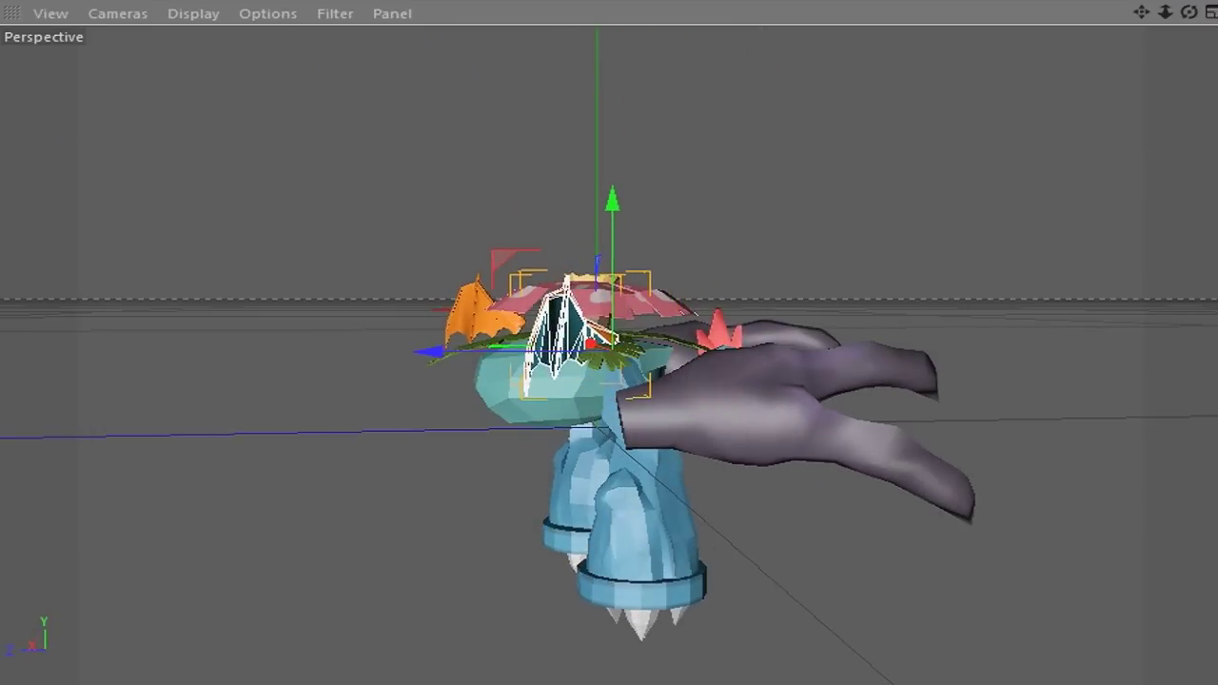
drag(612, 204, 611, 237)
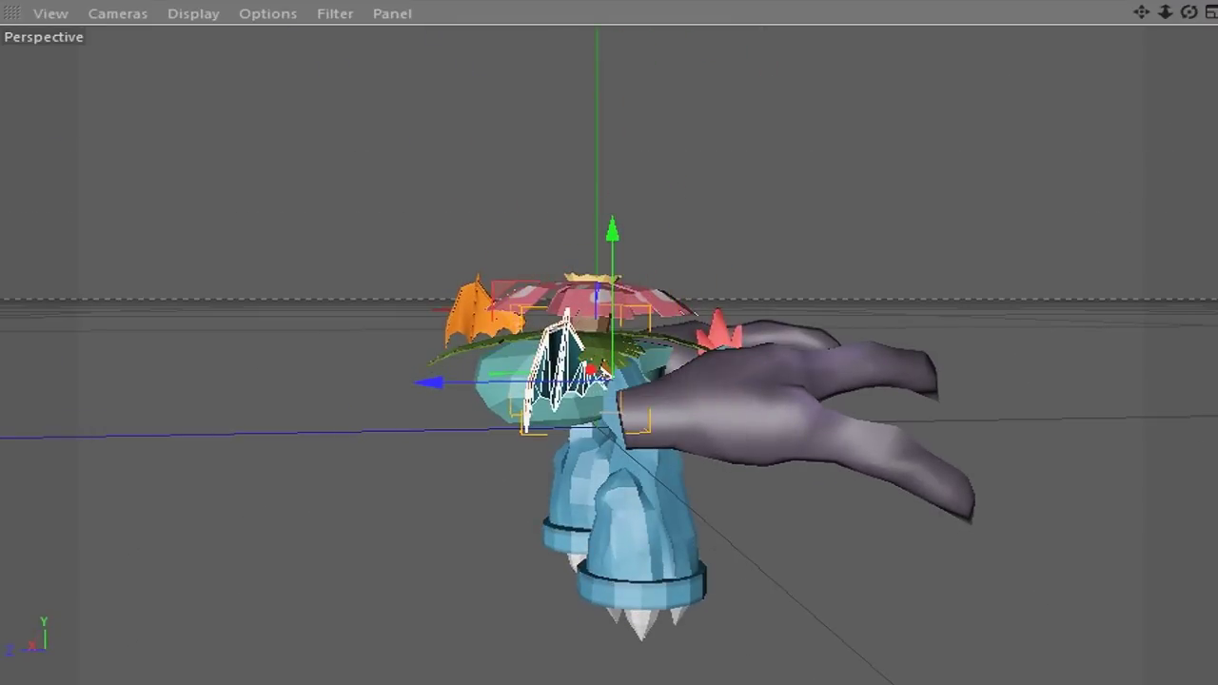
alt+drag(609, 371, 857, 361)
Step: Bring the other orange-edged wing down onto the back, right against the pink flower
click(1056, 290)
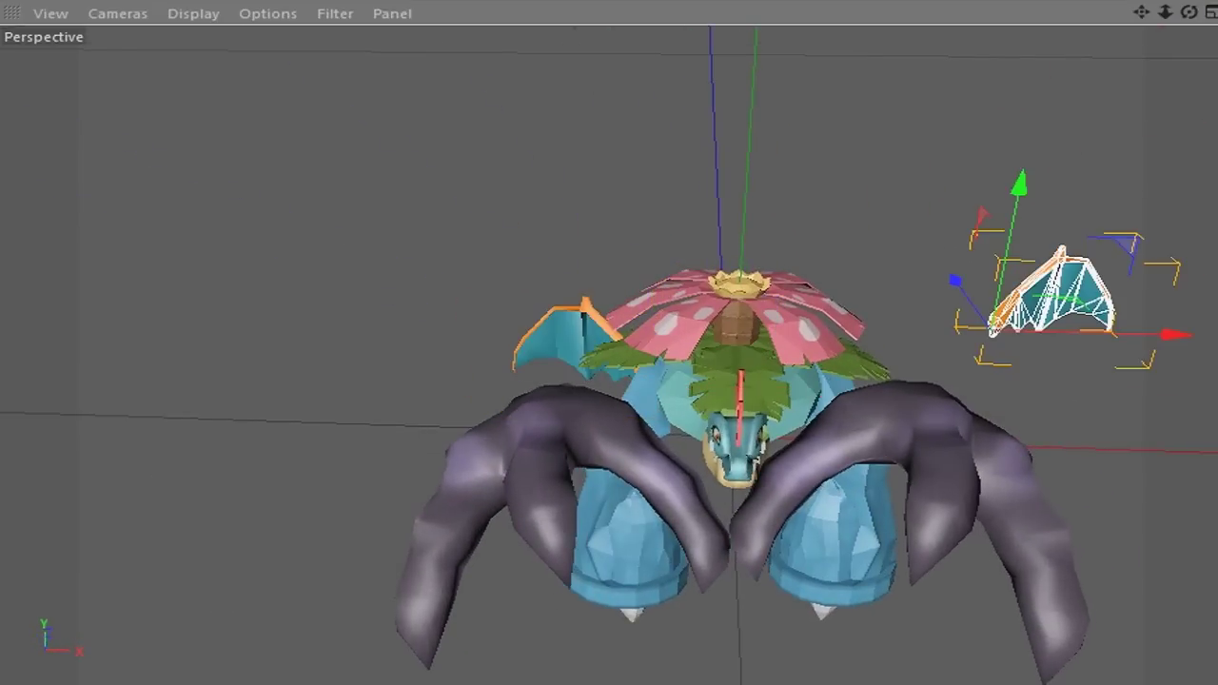
drag(1056, 295, 918, 295)
drag(831, 277, 844, 318)
alt+drag(609, 356, 610, 357)
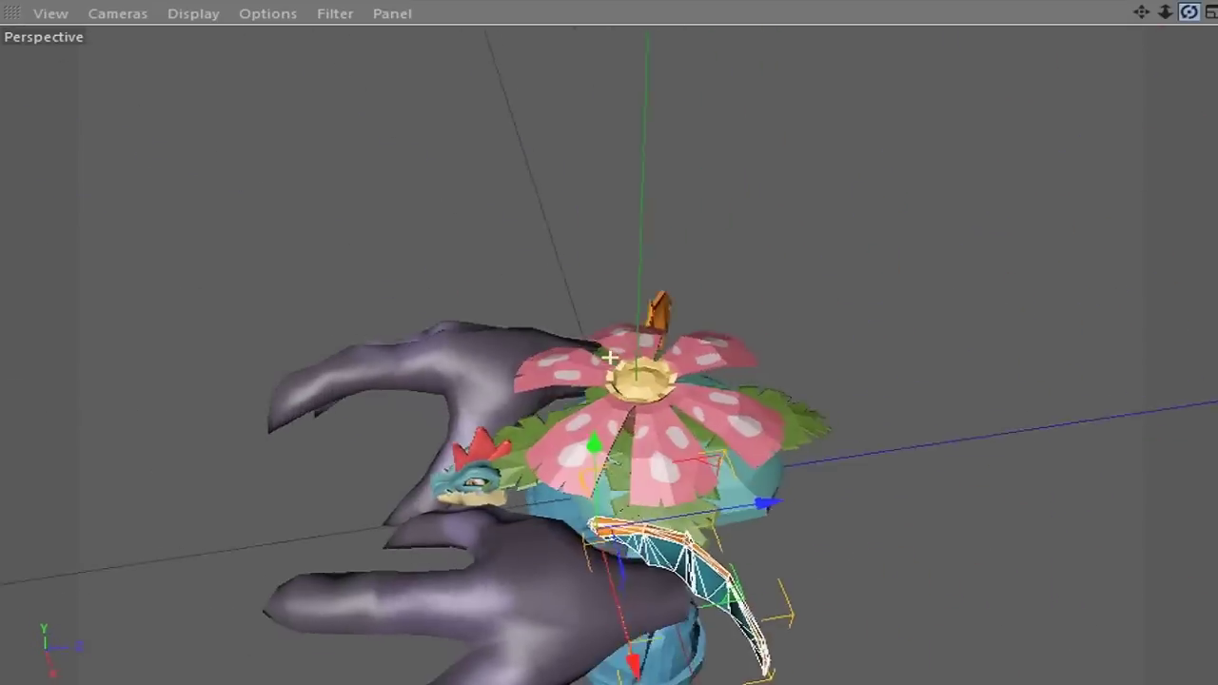
key(o)
alt+drag(609, 356, 612, 355)
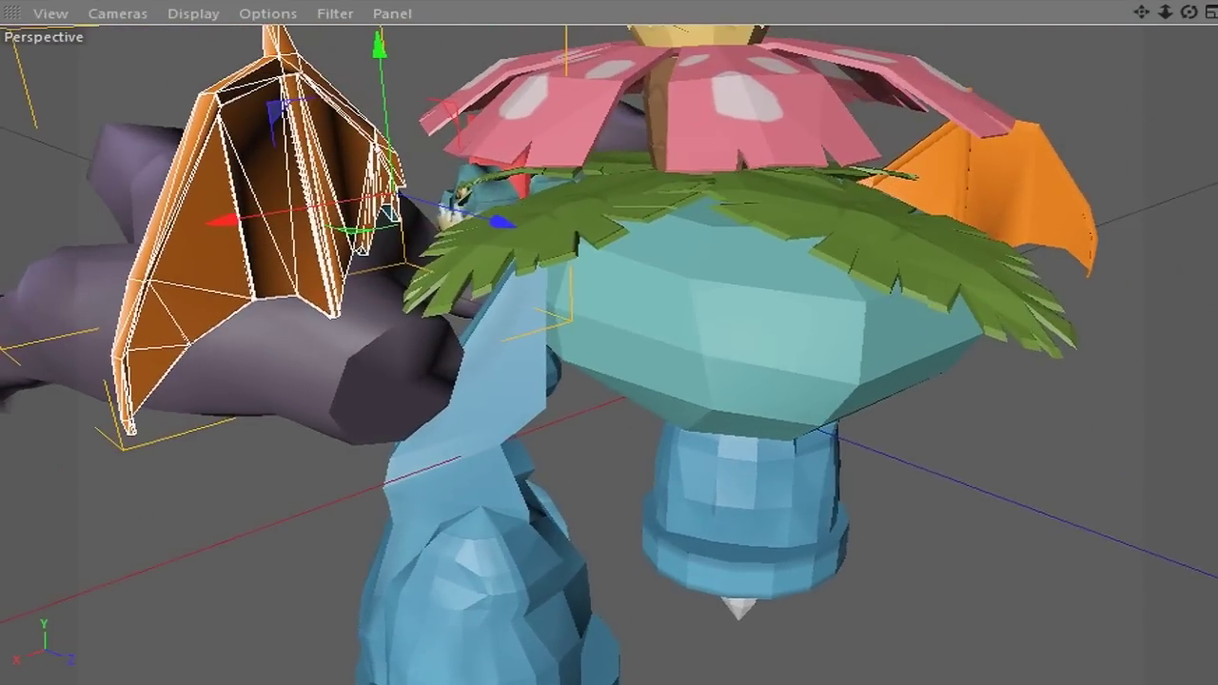
mouse_move(390, 213)
mouse_down()
mouse_move(529, 259)
mouse_move(548, 304)
mouse_move(611, 354)
mouse_move(635, 238)
mouse_move(635, 267)
mouse_move(592, 305)
mouse_move(612, 353)
mouse_move(603, 422)
mouse_move(698, 255)
mouse_move(708, 262)
mouse_up()
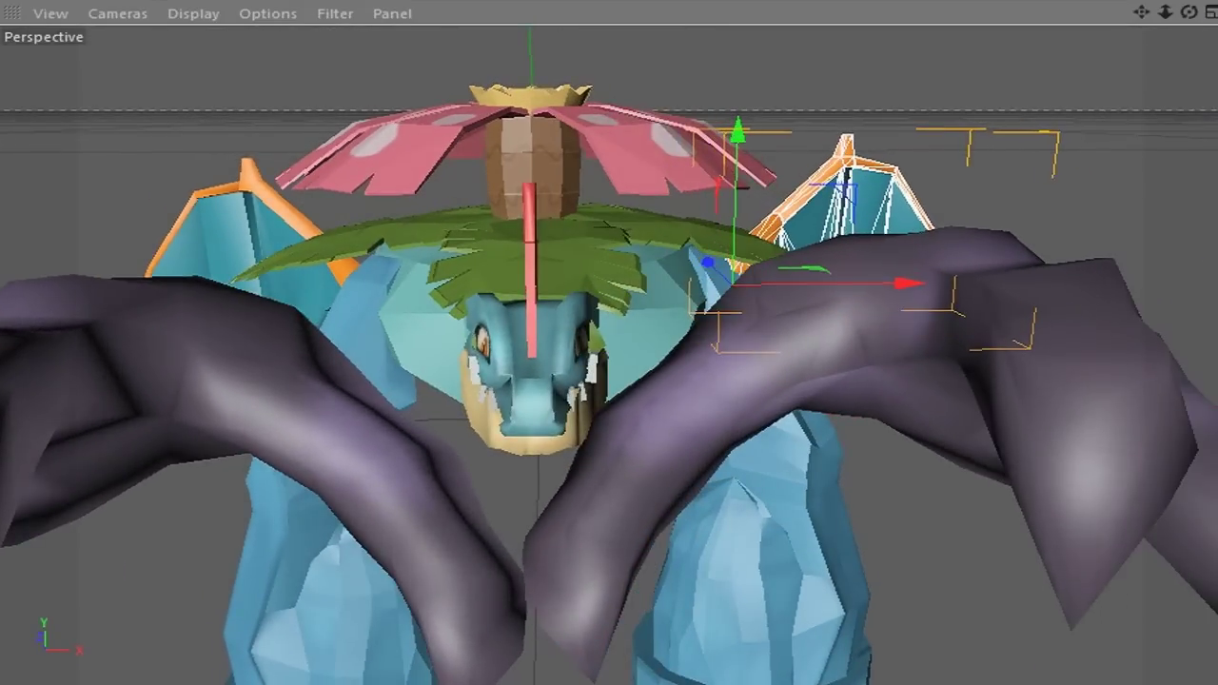
Step: Zoom out to a low side view and move the light down to the right leg's base
alt+drag(608, 353, 612, 353)
scroll(611, 356, down, 3)
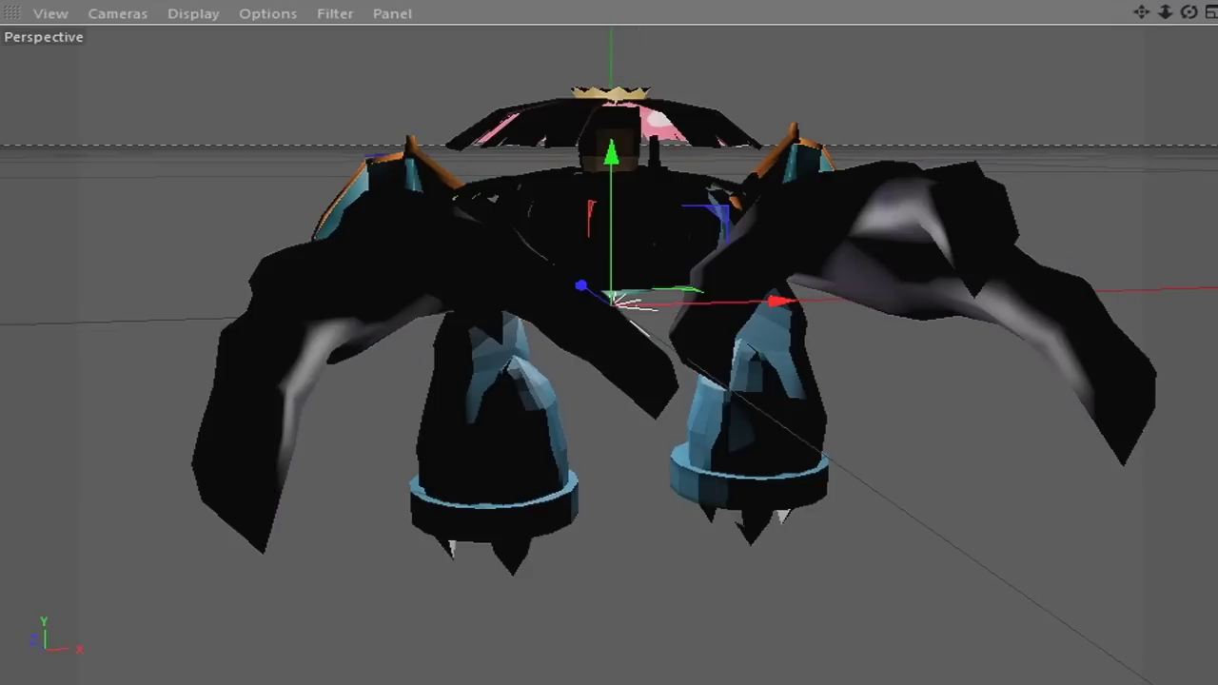
mouse_move(613, 300)
mouse_down()
mouse_move(818, 447)
mouse_move(701, 470)
mouse_move(660, 461)
mouse_up()
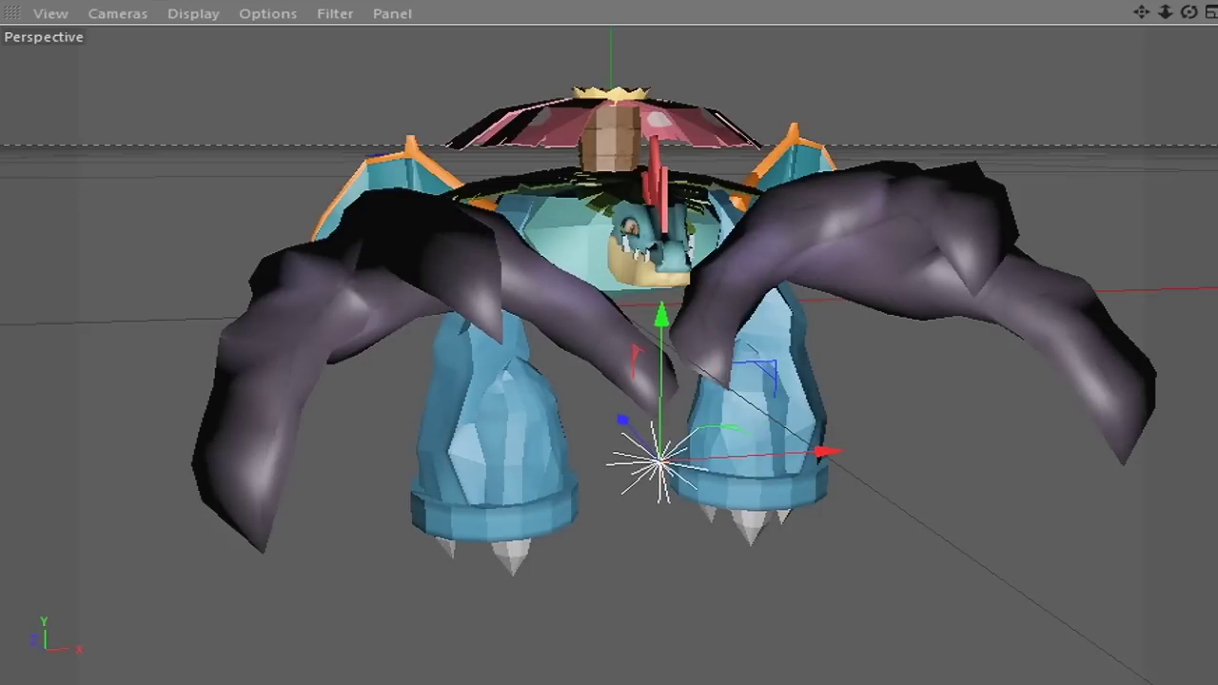
Step: Rotate the light about 36.6° and set it at the left leg base, then add a sky and ground
key(r)
drag(673, 409, 677, 379)
key(e)
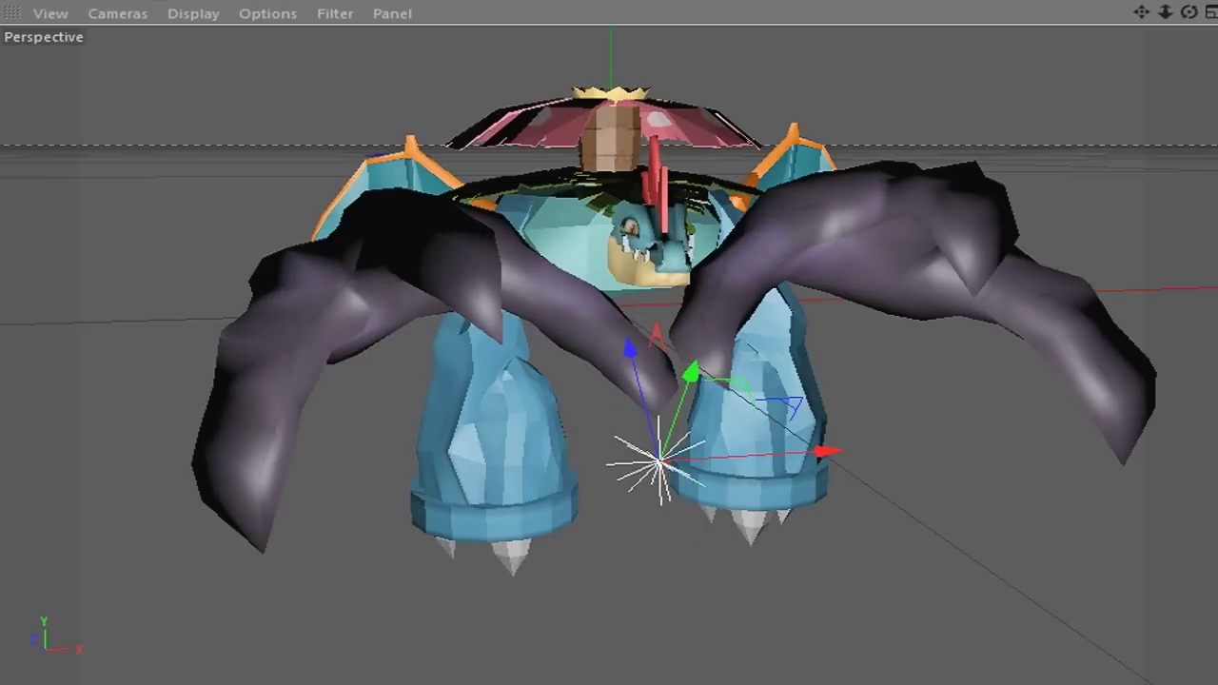
drag(815, 448, 647, 463)
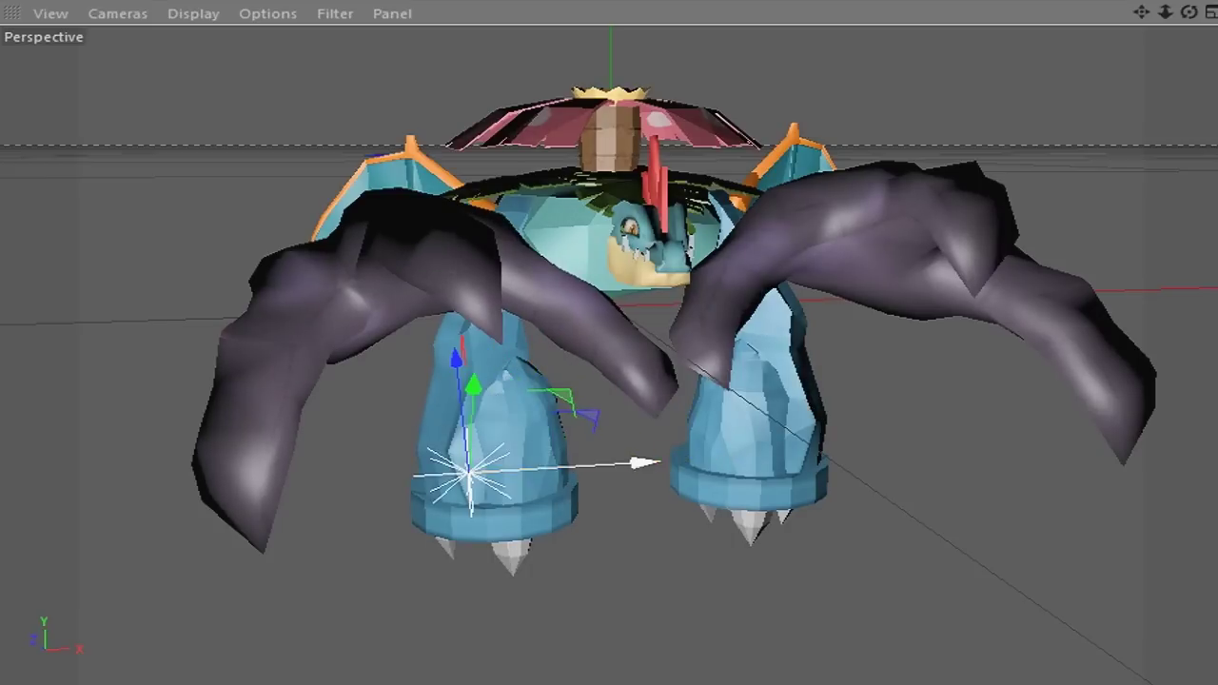
mouse_move(458, 362)
mouse_down()
mouse_move(471, 513)
mouse_move(480, 442)
mouse_up()
drag(653, 381, 584, 389)
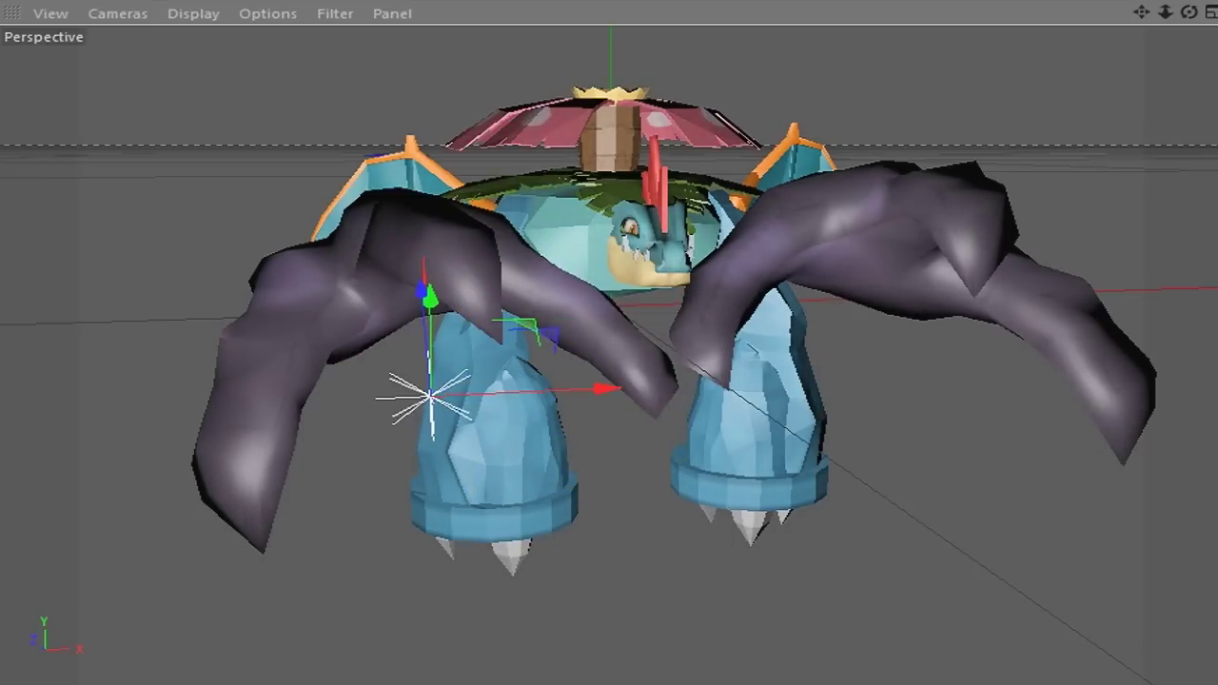
drag(430, 297, 430, 371)
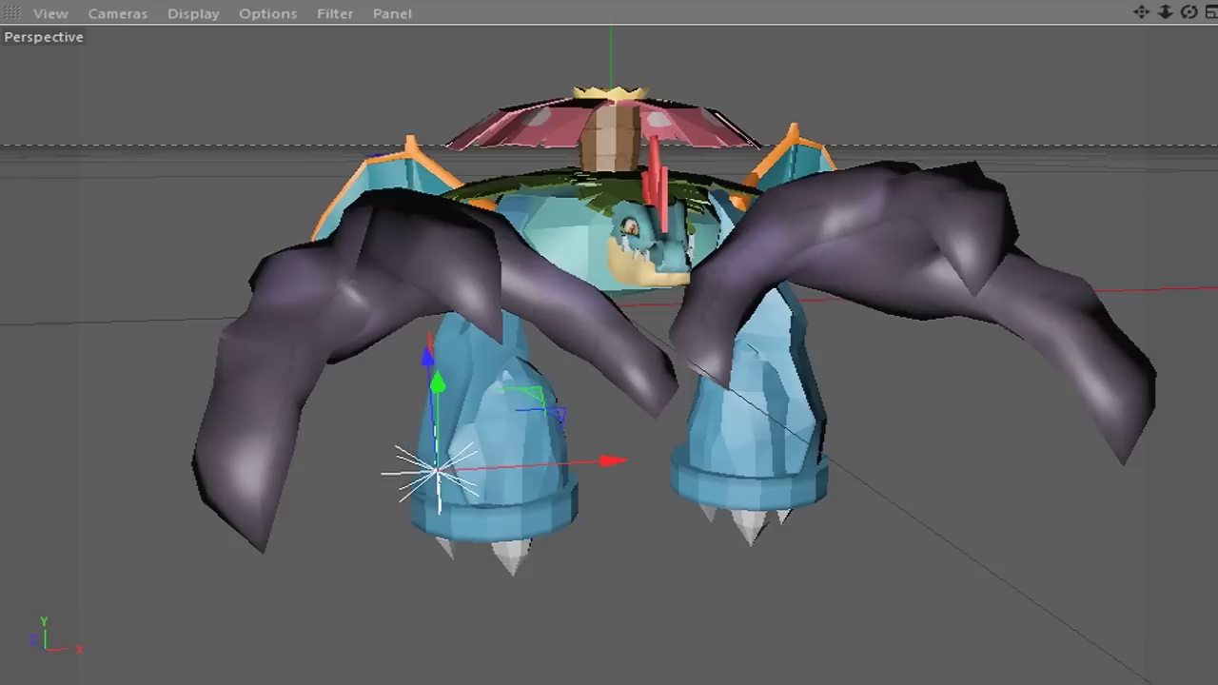
click(57, 2)
click(237, 136)
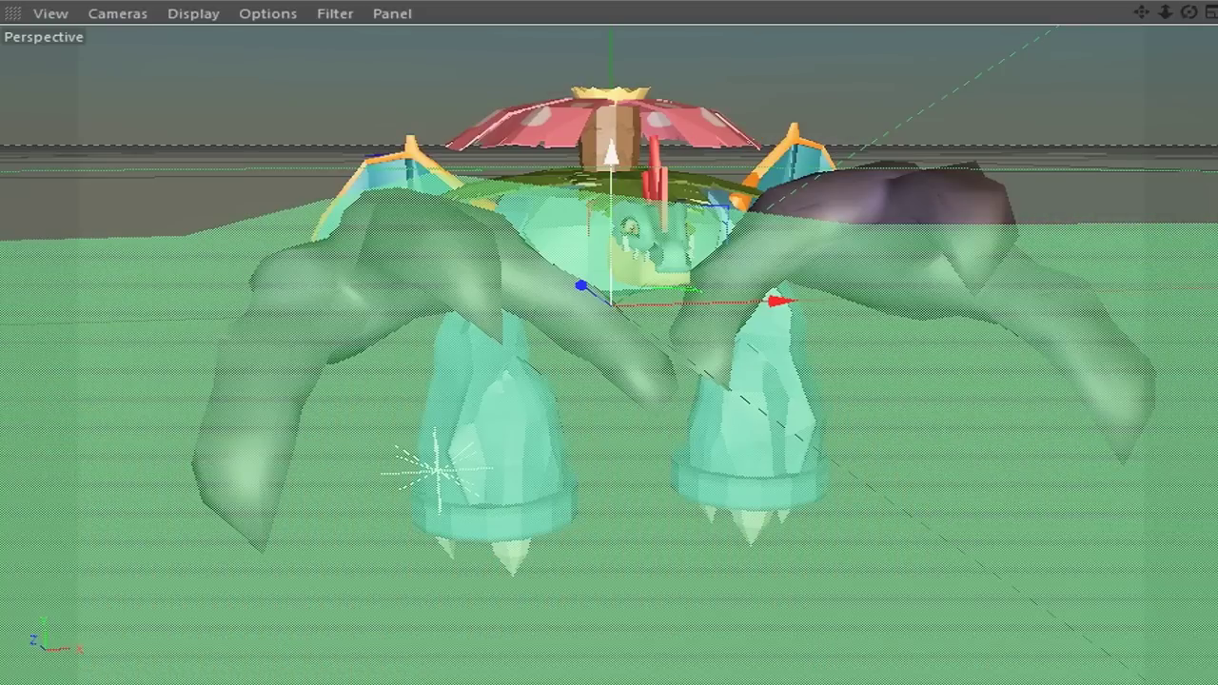
Step: Raise the green ground plane above the creature and tilt it upward behind it
scroll(688, 343, down, 2)
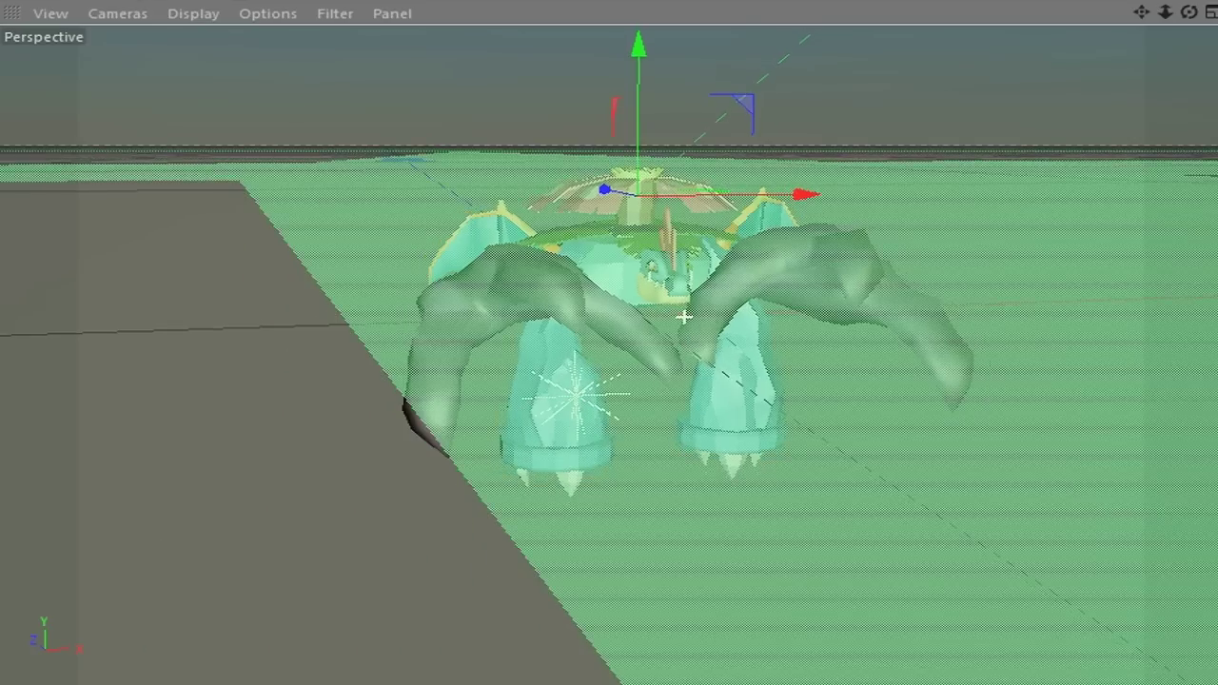
drag(680, 318, 656, 173)
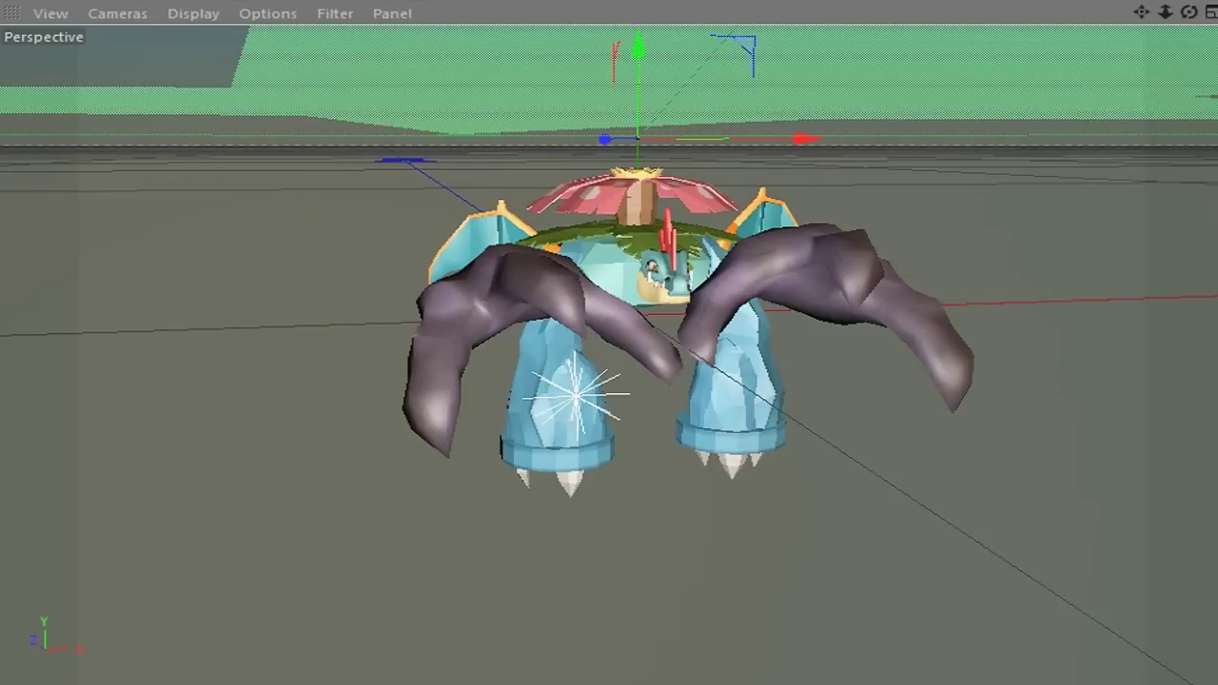
key(r)
drag(663, 133, 172, 198)
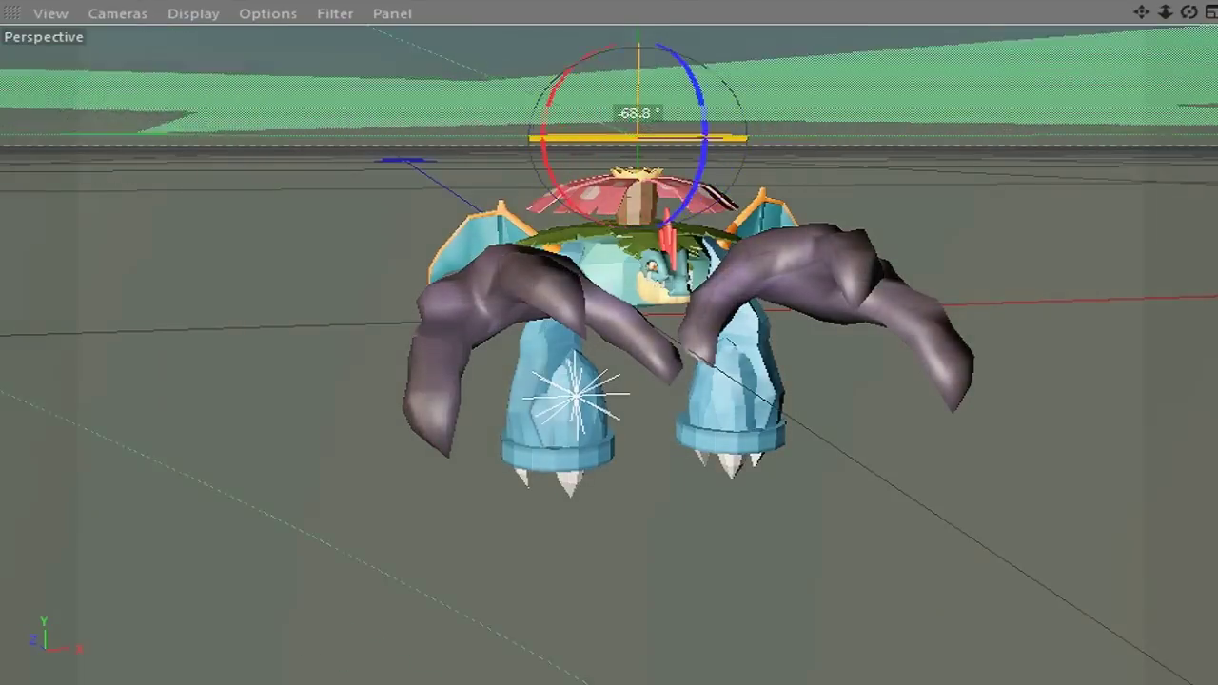
drag(172, 198, 403, 195)
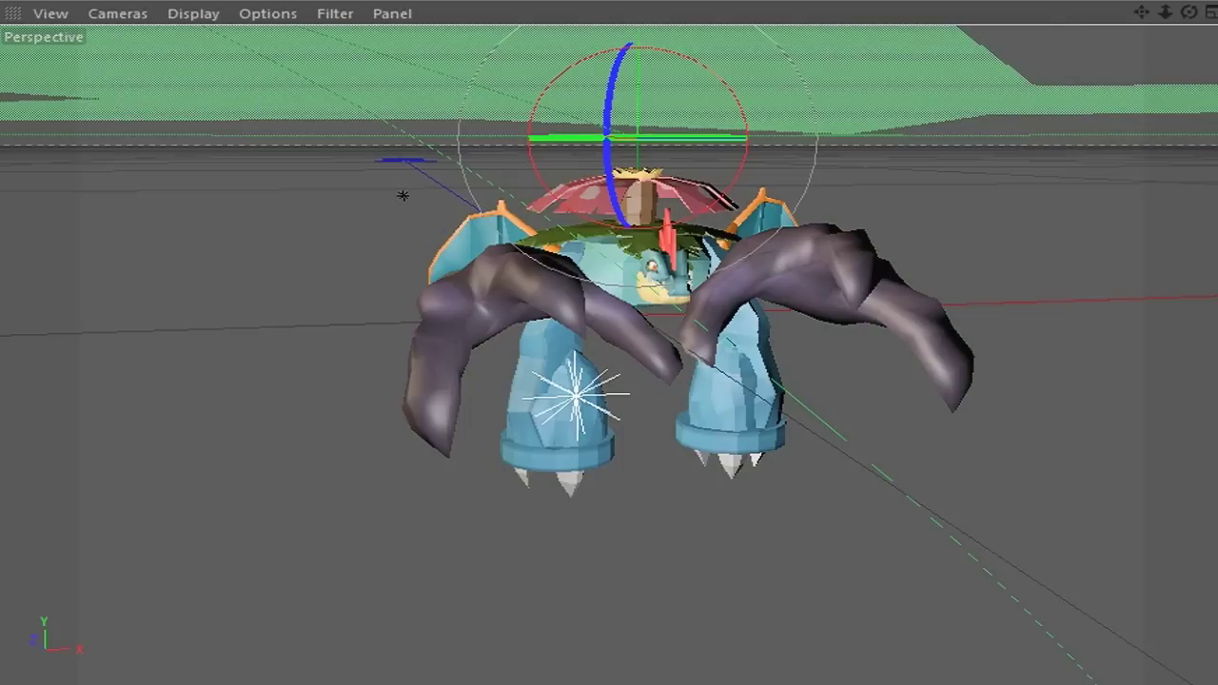
key(alt+r)
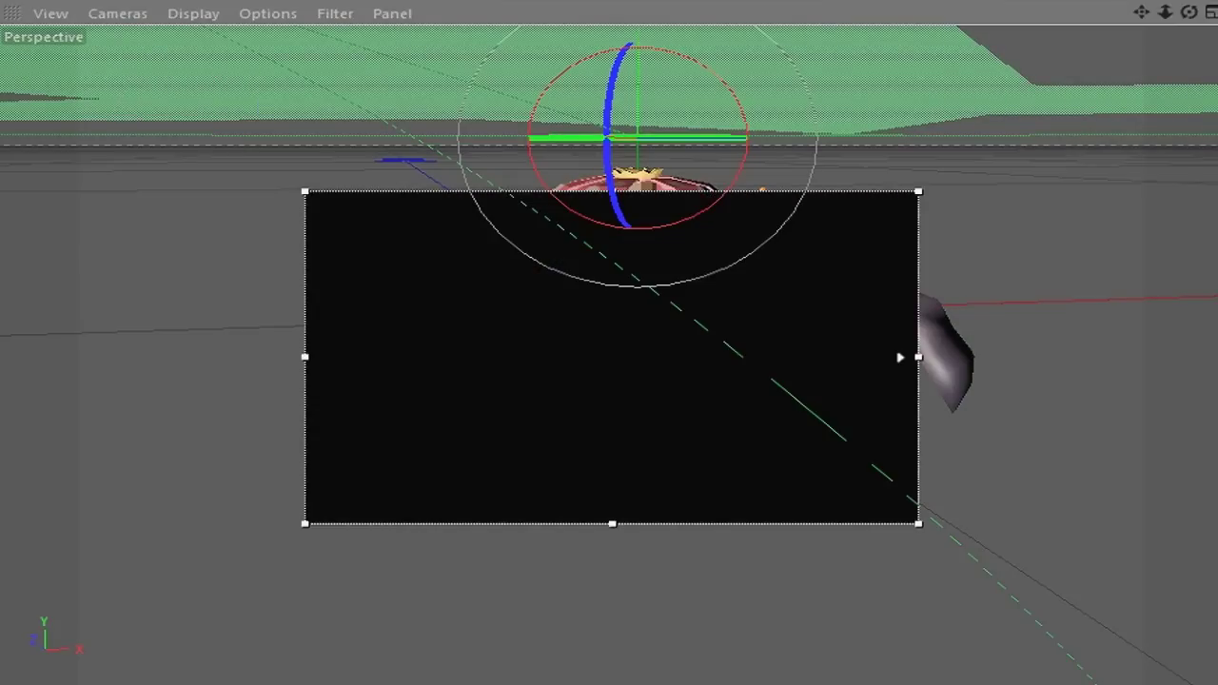
Step: Enlarge the interactive render region up, right and down, and raise its preview quality
drag(612, 92, 612, 54)
drag(918, 288, 1048, 288)
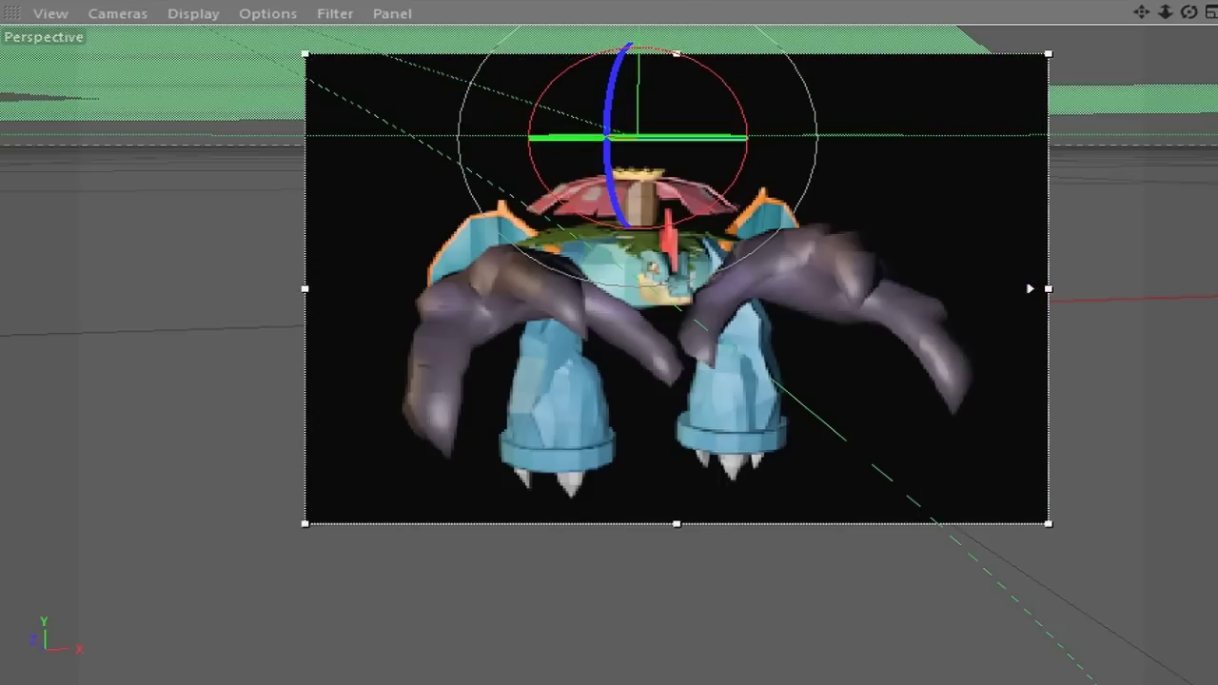
drag(675, 523, 676, 546)
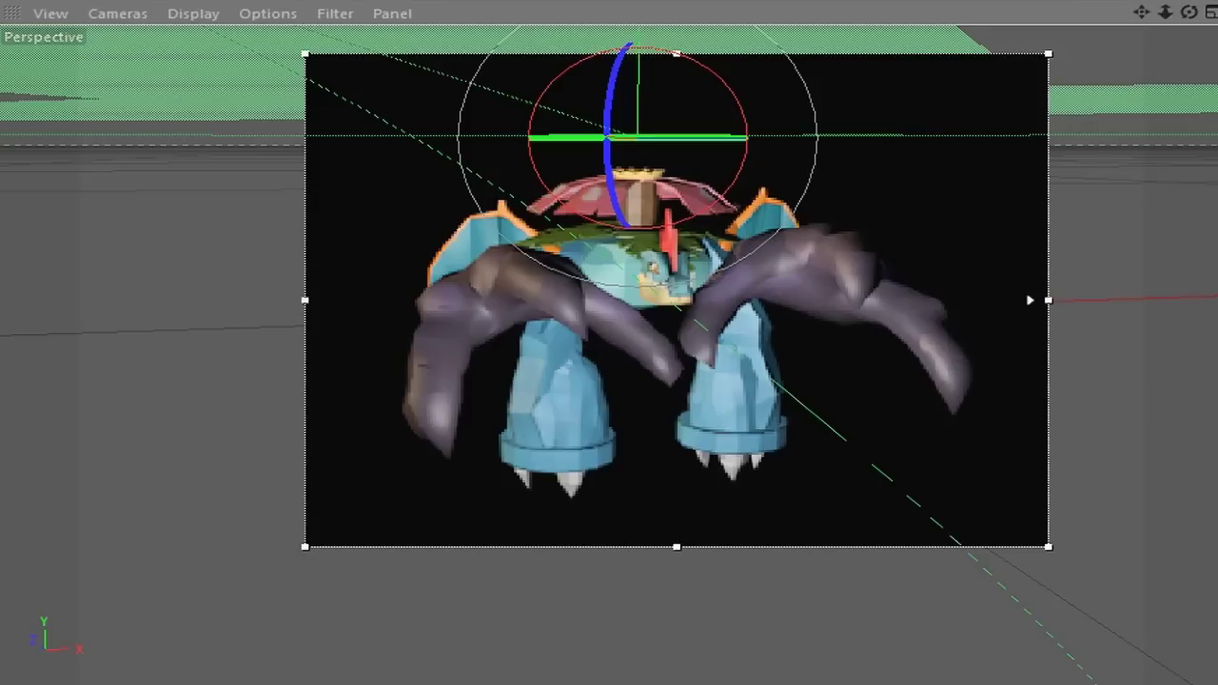
drag(1029, 300, 1029, 54)
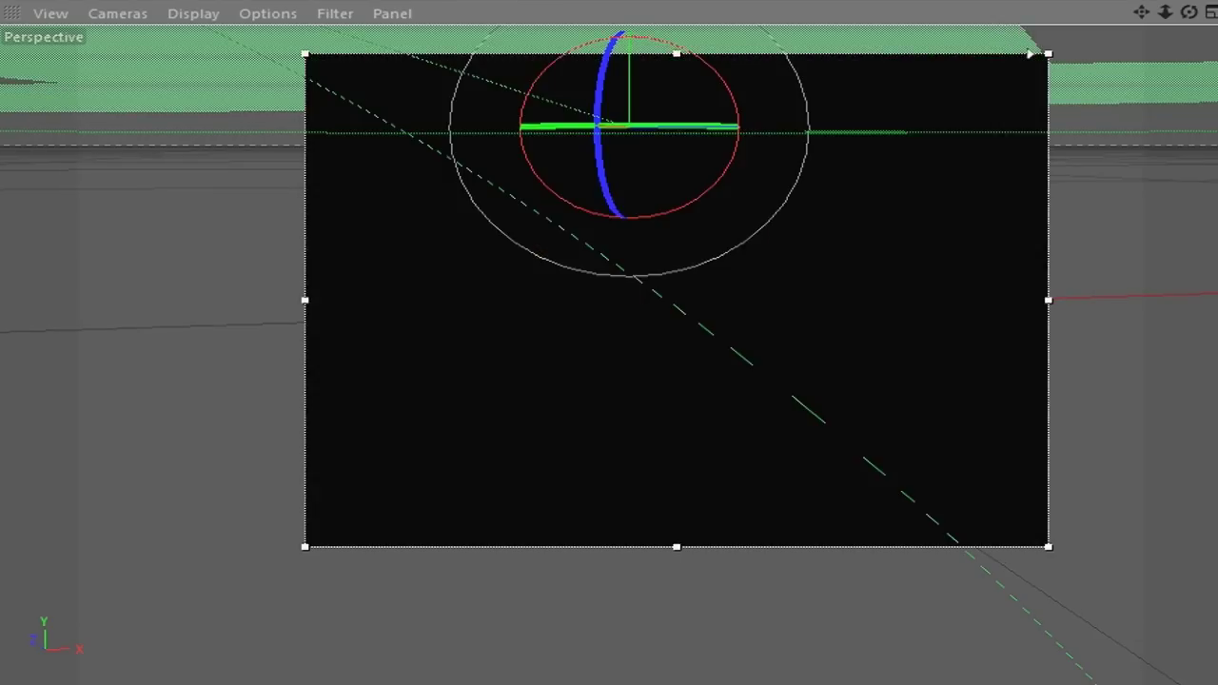
Step: Reframe the camera on the creature, widen the region further, and render to the Picture Viewer
alt+middle_drag(832, 383, 831, 376)
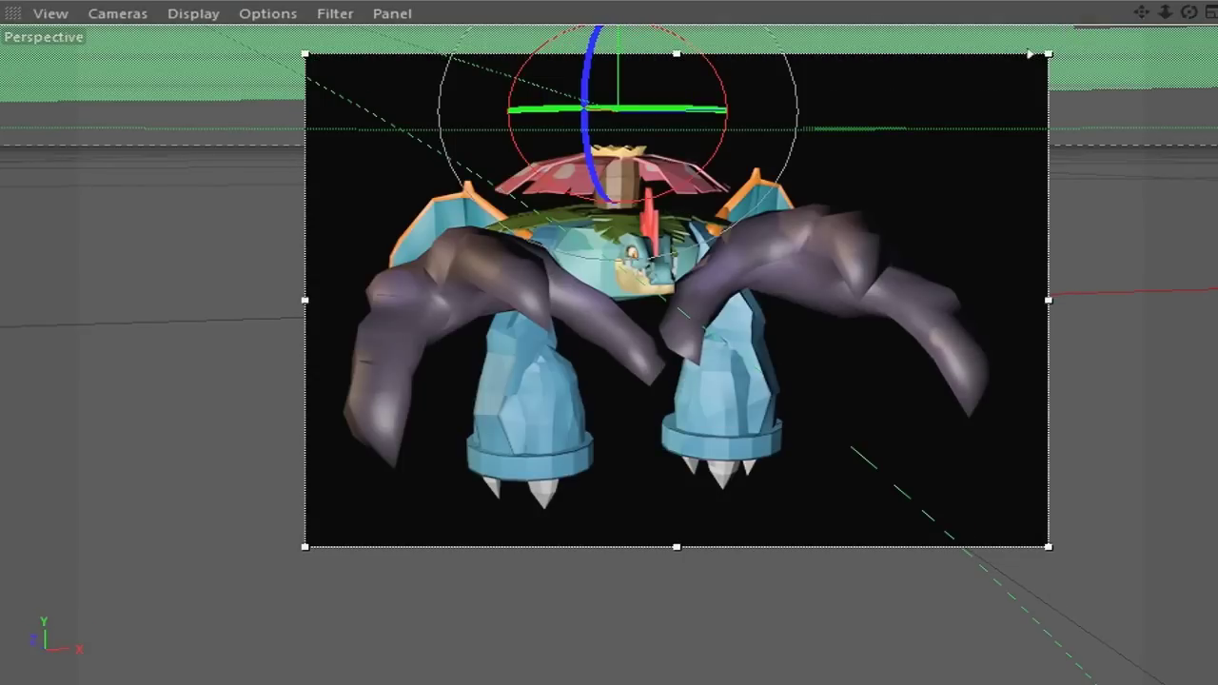
alt+middle_drag(831, 384, 831, 351)
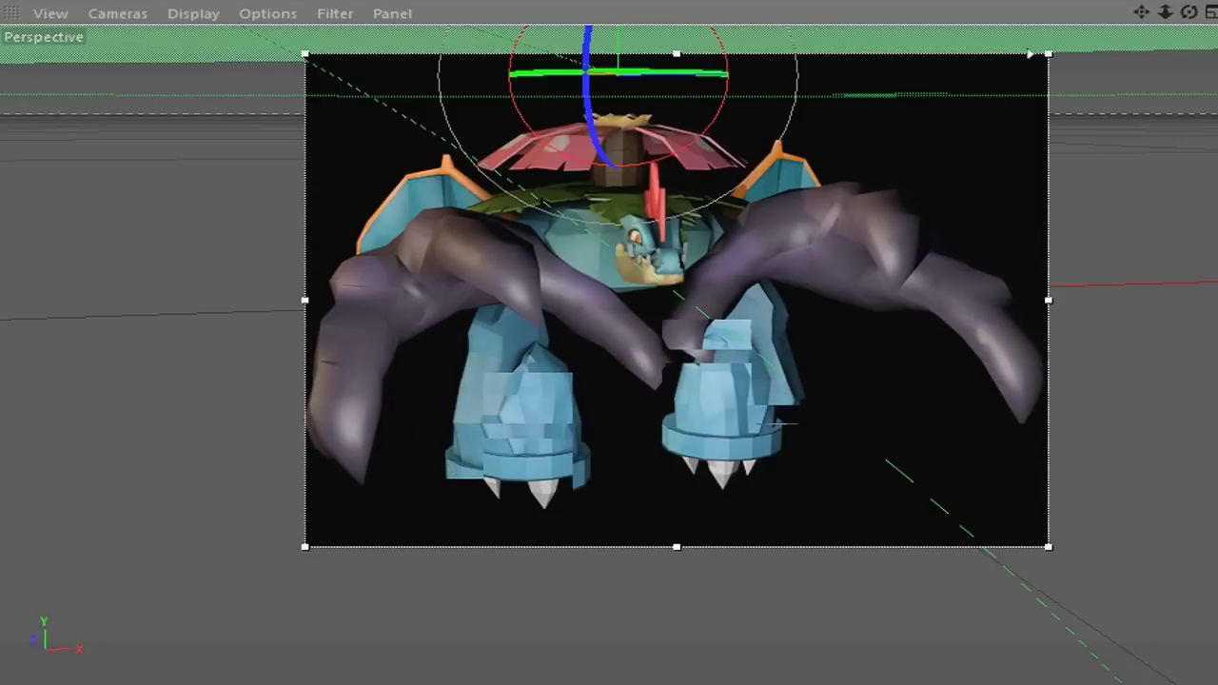
drag(304, 300, 263, 300)
drag(656, 547, 656, 582)
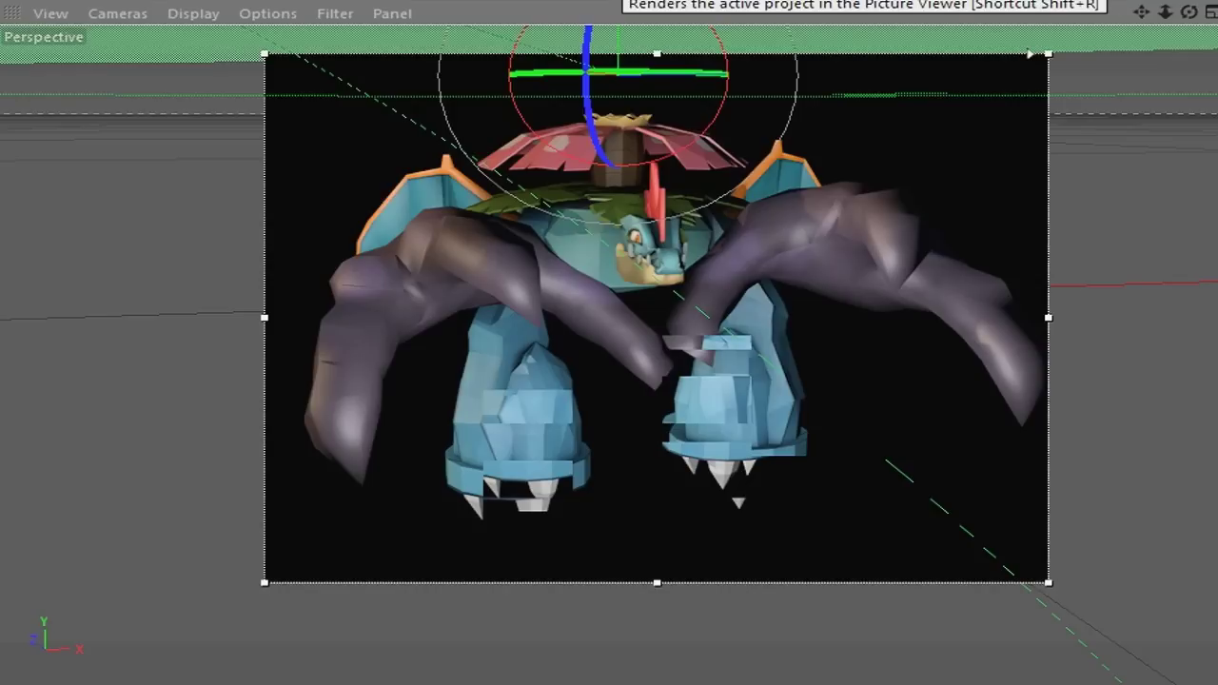
key(shift+r)
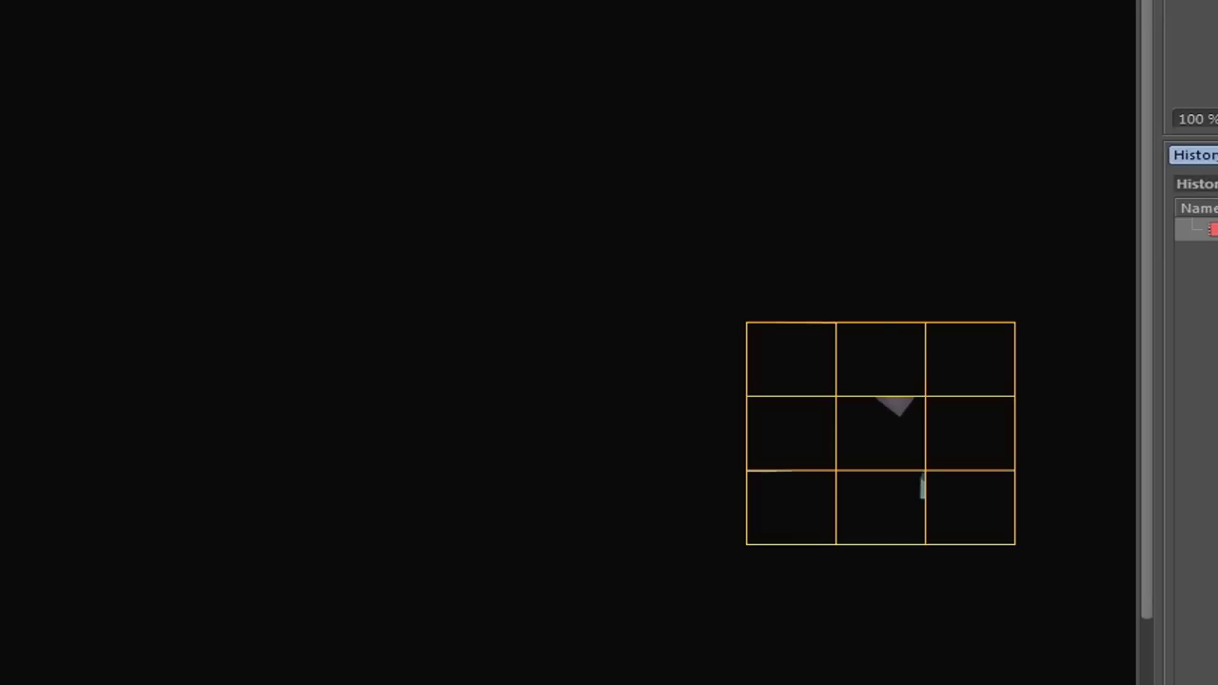